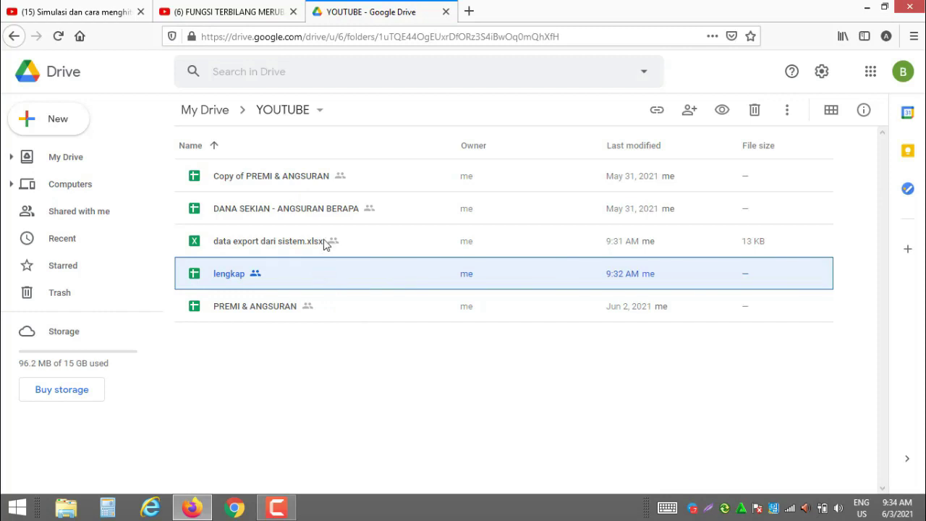
# Open the file data export dari sistem.xlsx from the YOUTUBE folder.
pyautogui.click(324, 246)
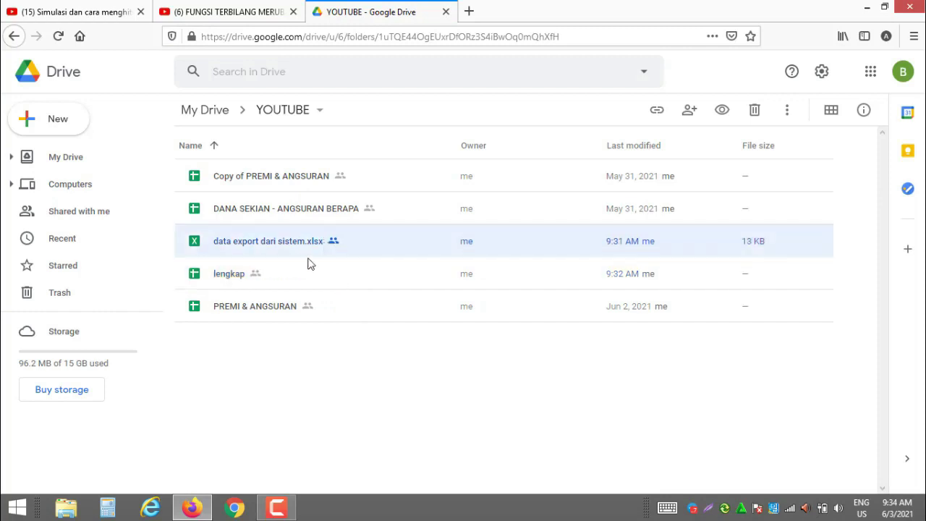
pyautogui.doubleClick(275, 243)
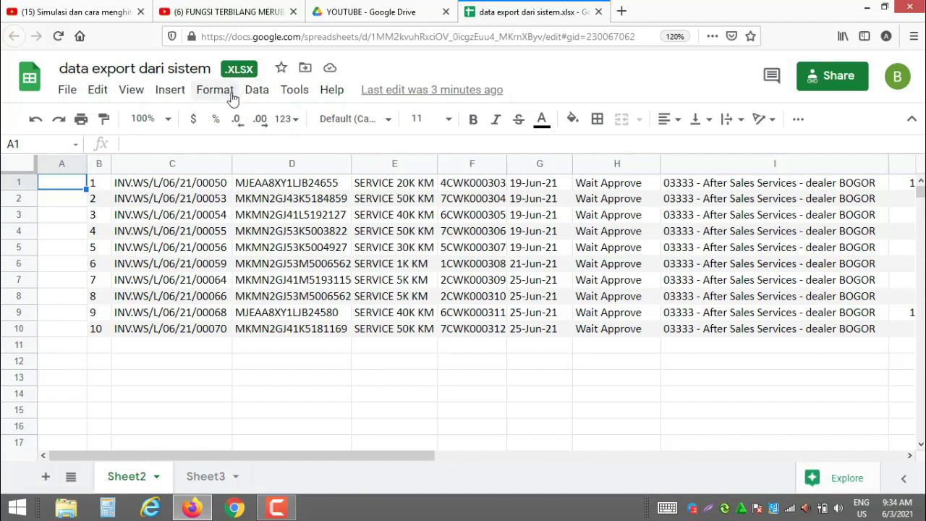
pyautogui.click(402, 15)
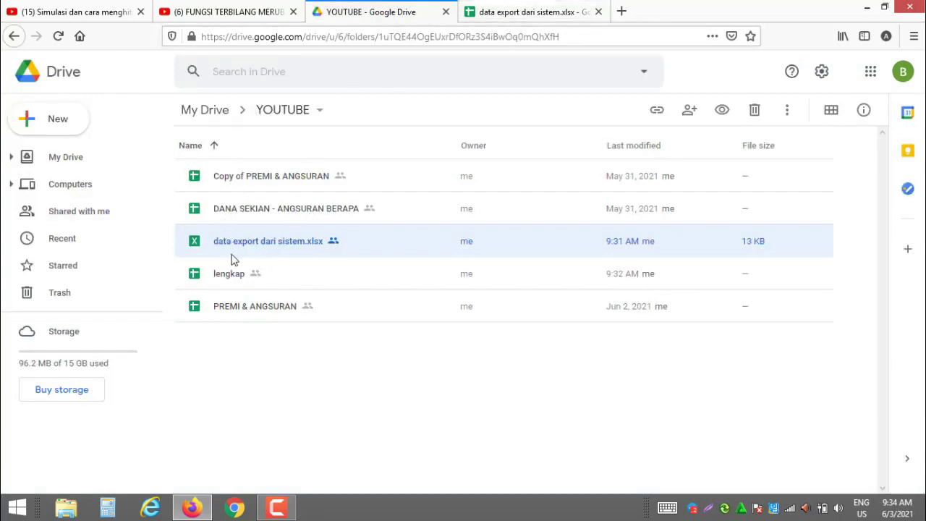
pyautogui.click(525, 20)
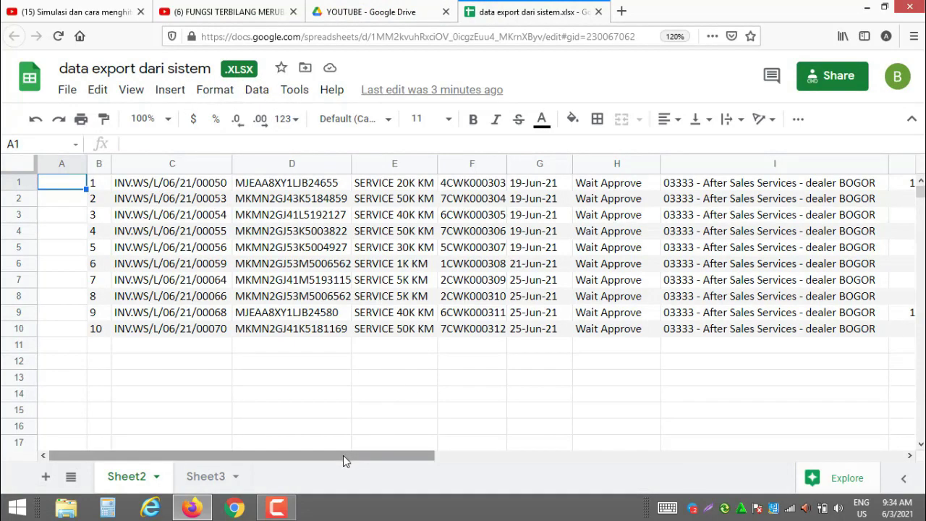
# Select the amounts in J1:J10 on Sheet2 and check their selection summary.
pyautogui.moveTo(342, 455); pyautogui.dragTo(437, 456)
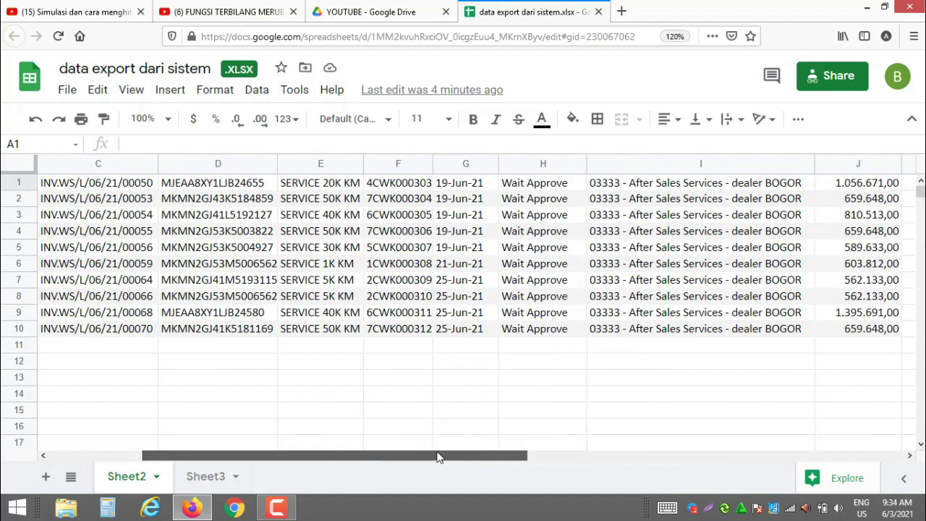
pyautogui.click(846, 349)
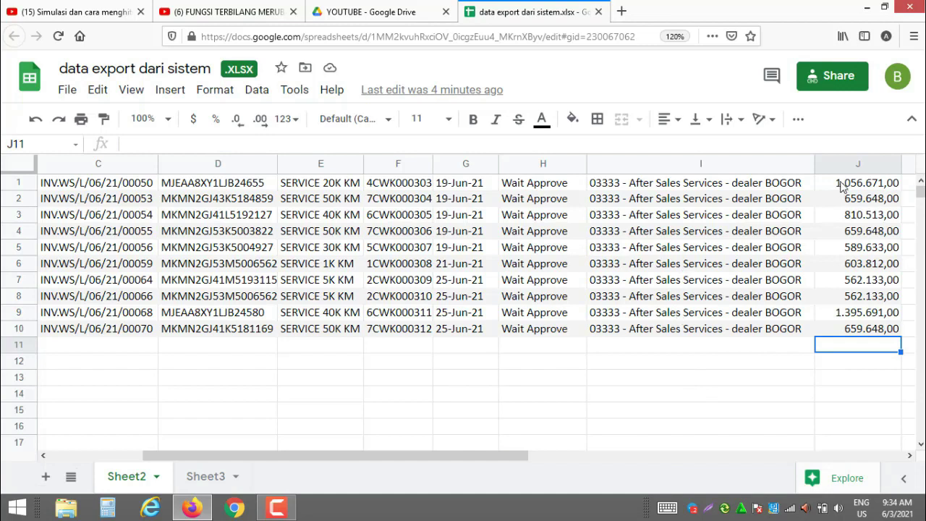
pyautogui.moveTo(841, 186); pyautogui.dragTo(835, 333)
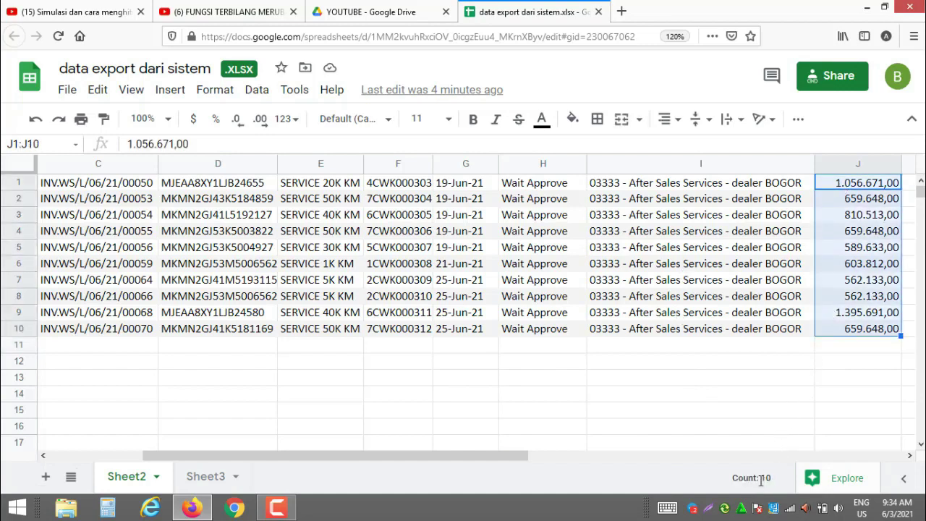
pyautogui.click(800, 393)
# Try totalling J1:J10 with a SUM formula in cell J11, and clear the formula again.
pyautogui.click(855, 347)
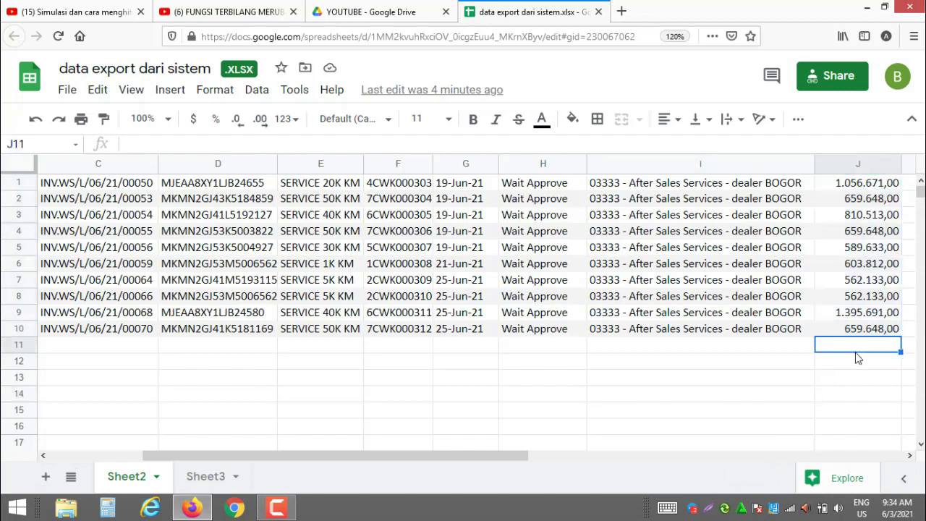
pyautogui.write('=sum')
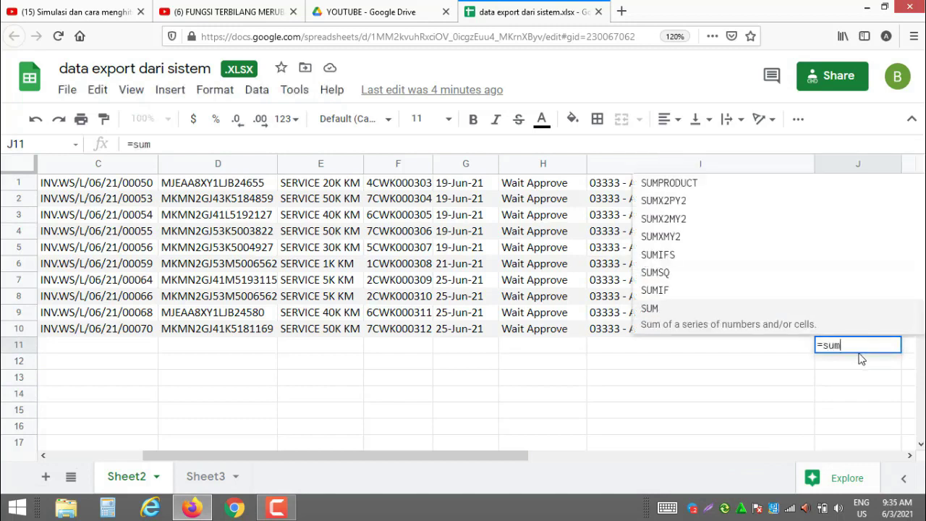
pyautogui.click(705, 317)
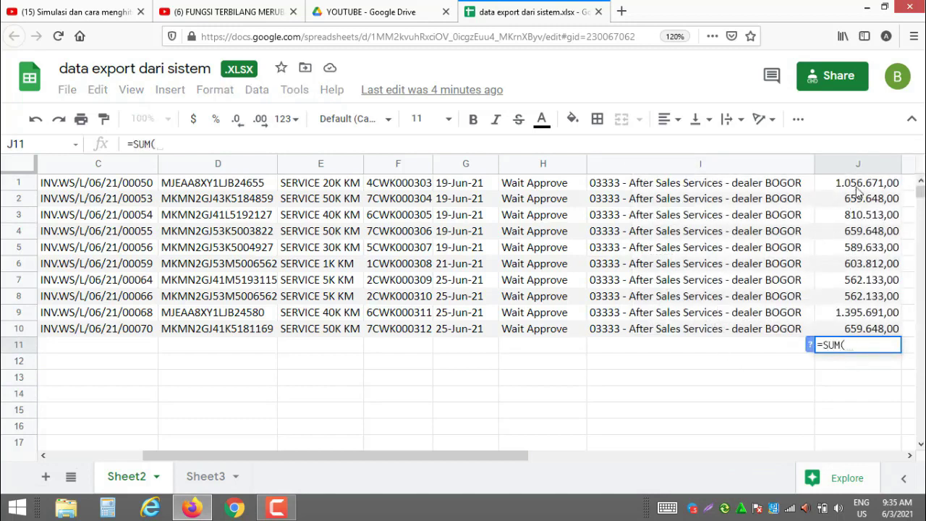
pyautogui.moveTo(839, 187); pyautogui.dragTo(828, 329)
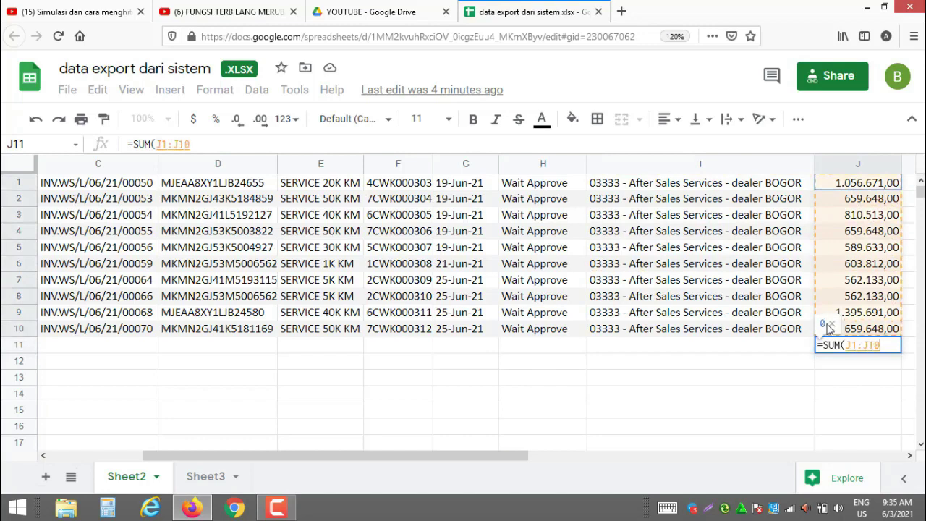
pyautogui.press('Return')
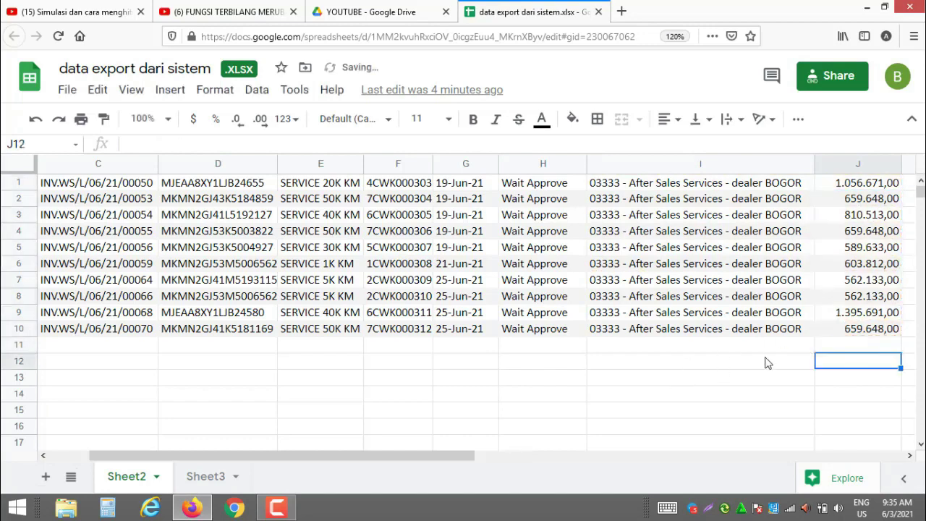
pyautogui.click(837, 346)
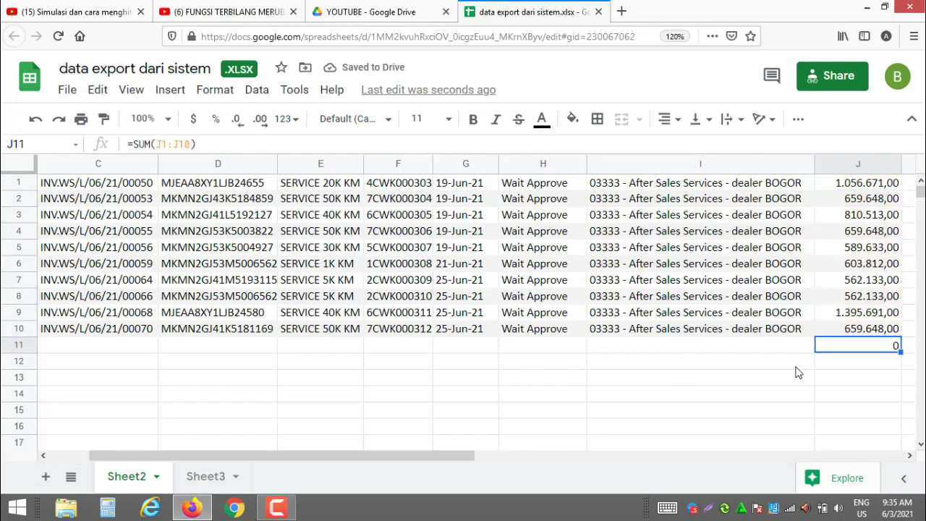
pyautogui.press('Delete')
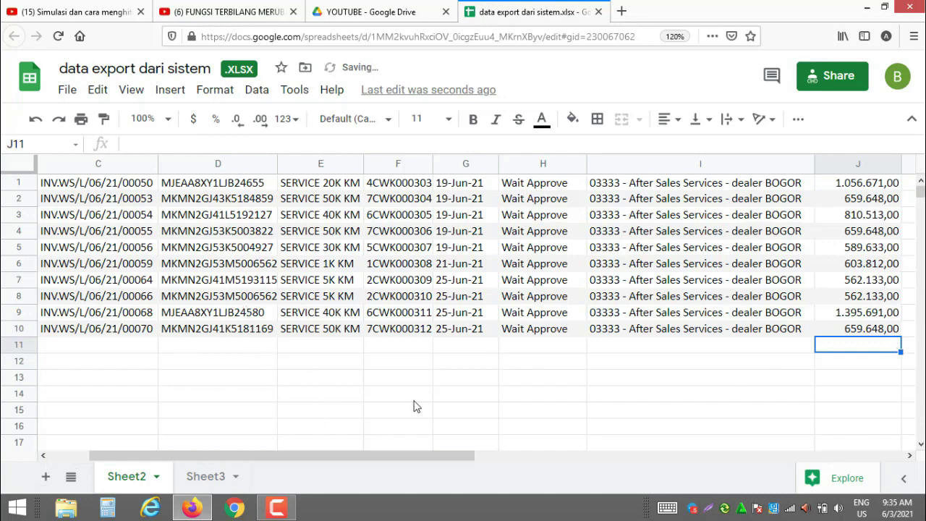
# Save the XLSX workbook as a Google Sheets file and close the original workbook.
pyautogui.moveTo(337, 456); pyautogui.dragTo(262, 469)
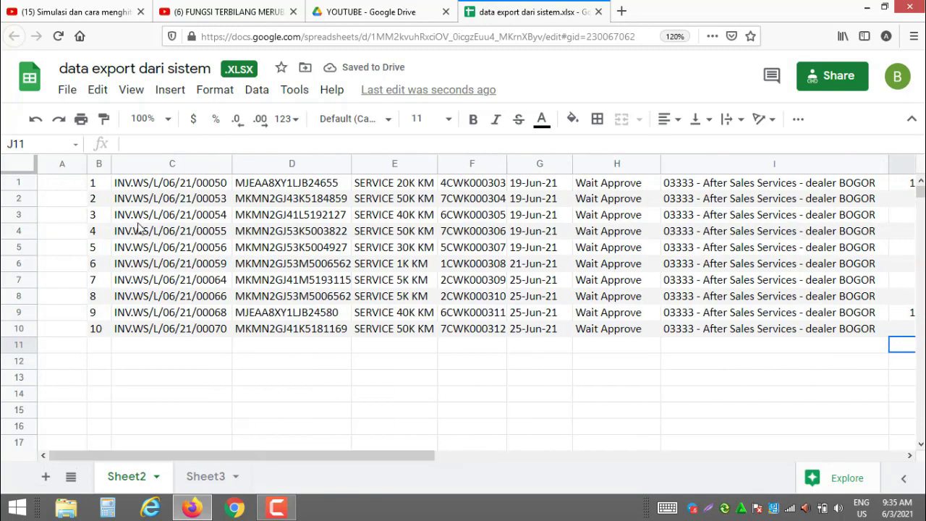
pyautogui.click(65, 92)
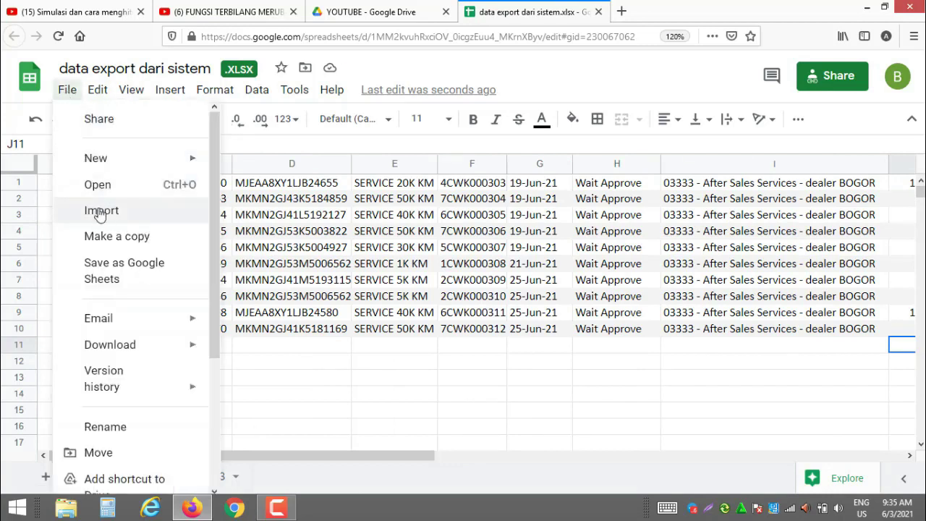
pyautogui.click(107, 269)
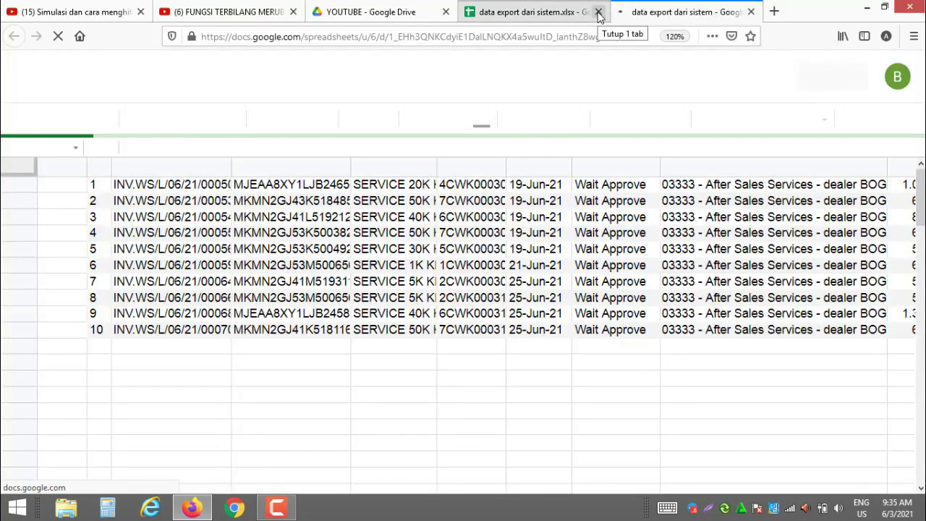
pyautogui.click(598, 12)
# Return to Google Drive and remove data export dari sistem.xlsx from the YOUTUBE folder.
pyautogui.click(367, 12)
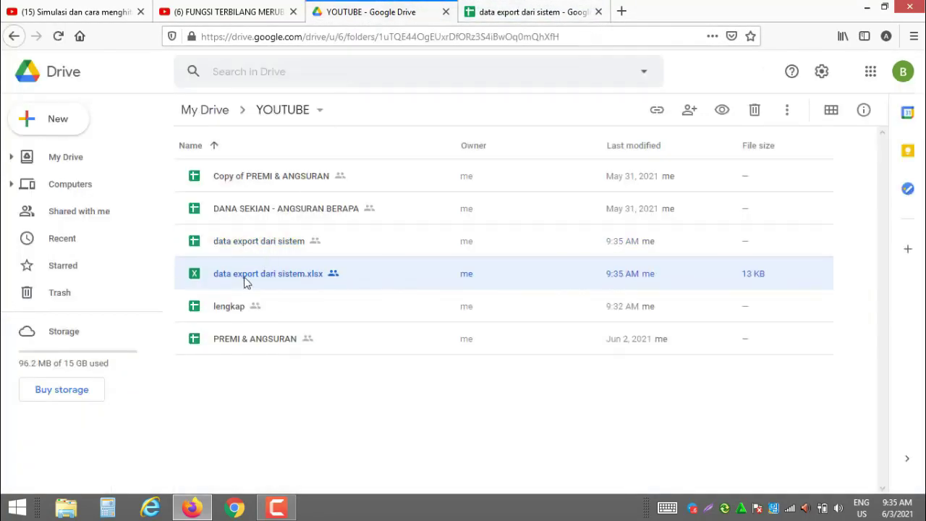
pyautogui.rightClick(284, 279)
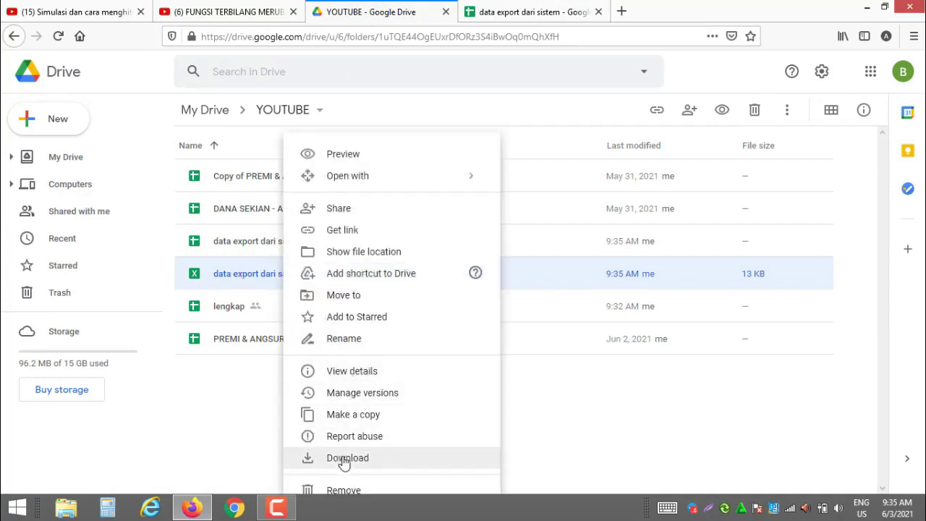
pyautogui.click(369, 489)
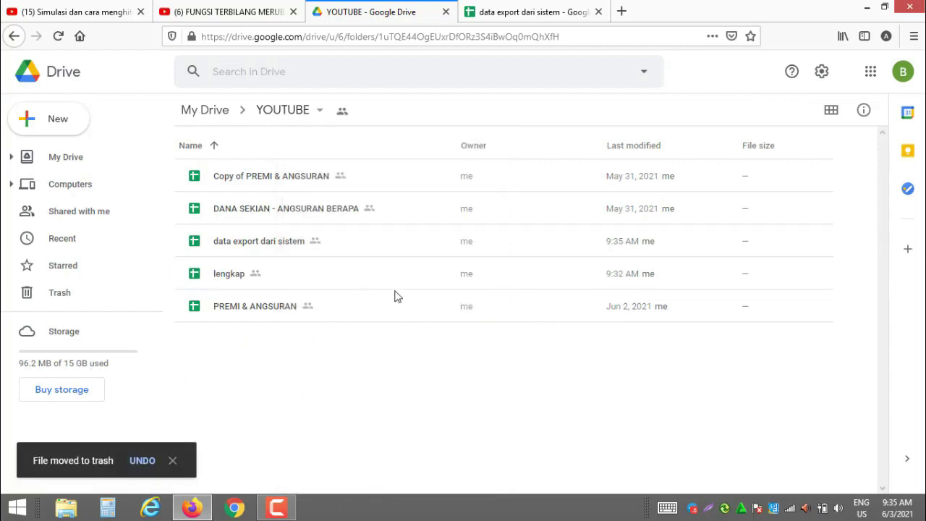
# In the converted data export dari sistem spreadsheet, apply the Number format to all of column J on Sheet2.
pyautogui.click(526, 15)
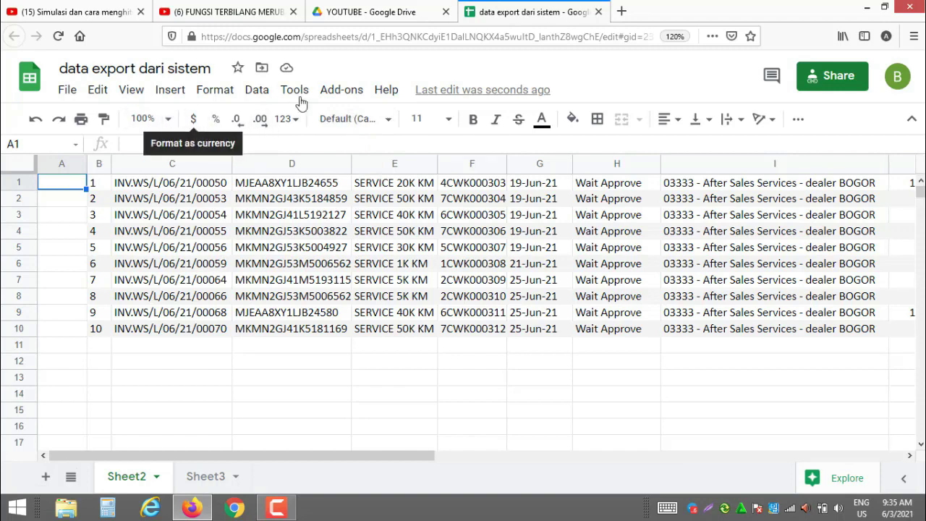
pyautogui.scroll(1, 324, 105)
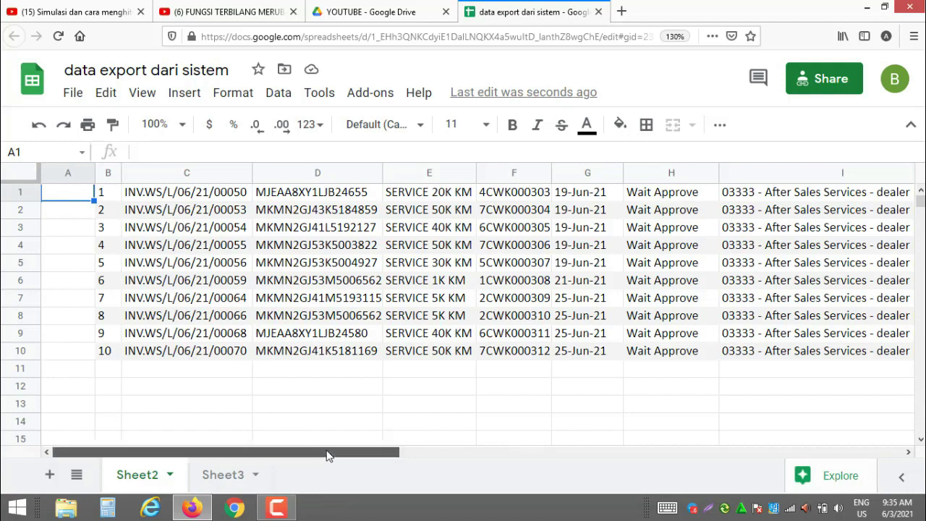
pyautogui.moveTo(327, 454); pyautogui.dragTo(346, 458)
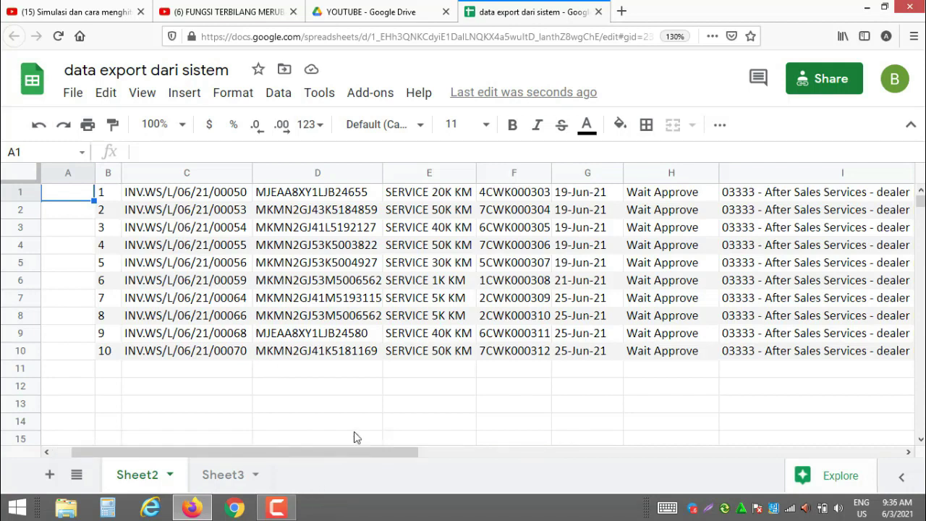
pyautogui.click(327, 268)
pyautogui.click(459, 283)
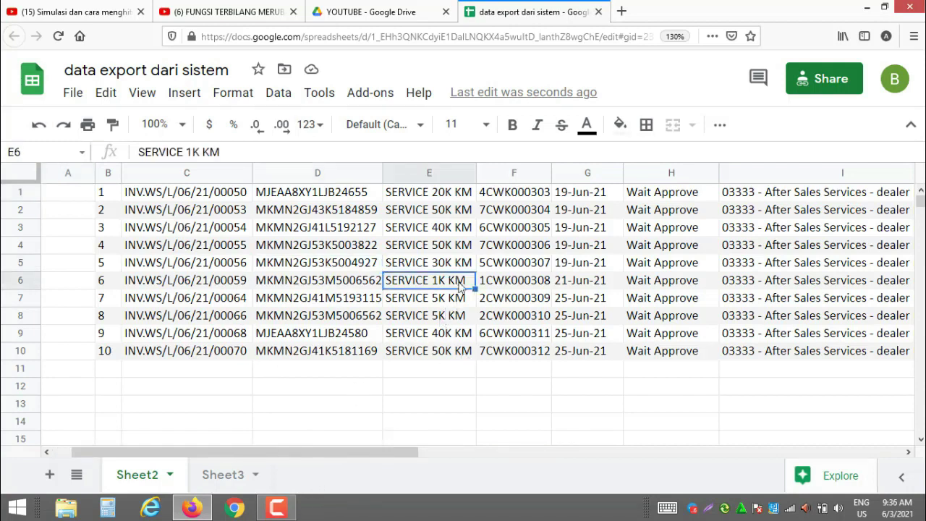
pyautogui.click(908, 451)
pyautogui.click(908, 451)
pyautogui.click(908, 452)
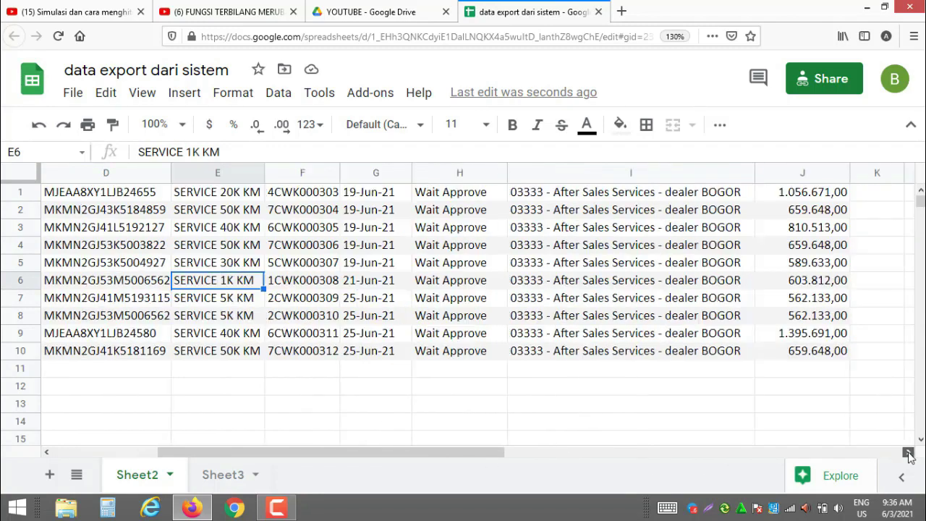
pyautogui.click(908, 452)
pyautogui.click(908, 451)
pyautogui.click(907, 451)
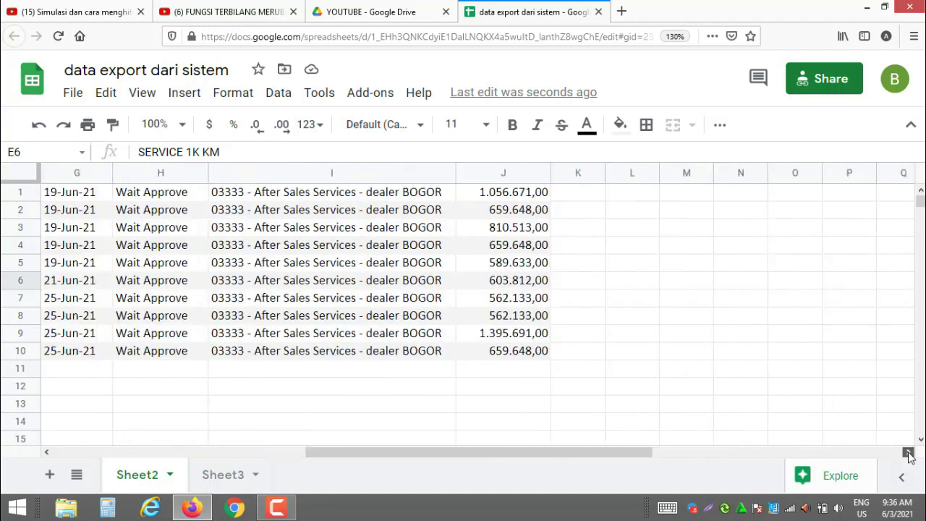
pyautogui.click(542, 194)
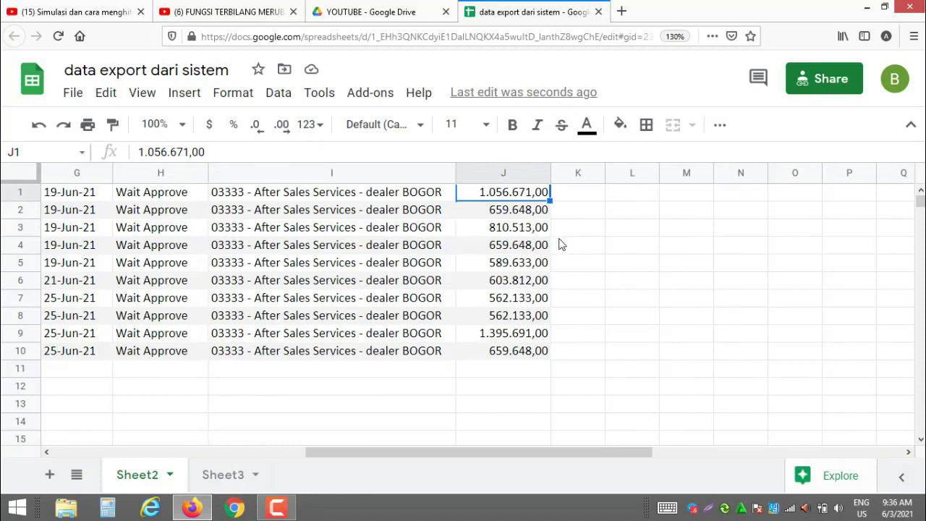
pyautogui.click(503, 173)
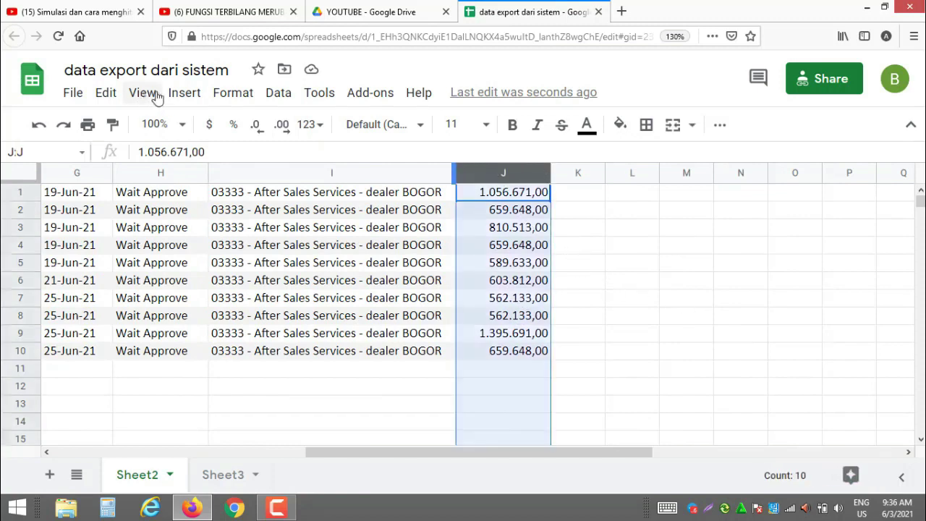
pyautogui.click(229, 97)
pyautogui.moveTo(262, 177)
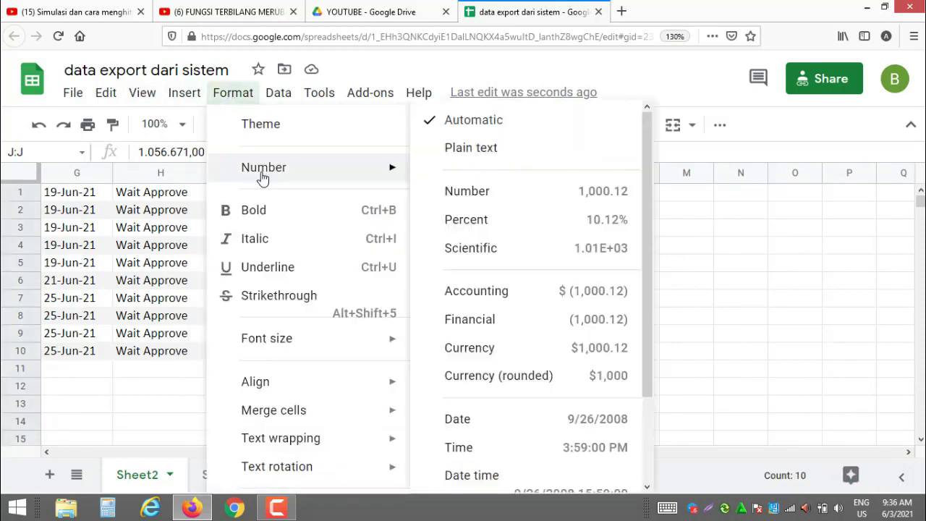
pyautogui.click(458, 206)
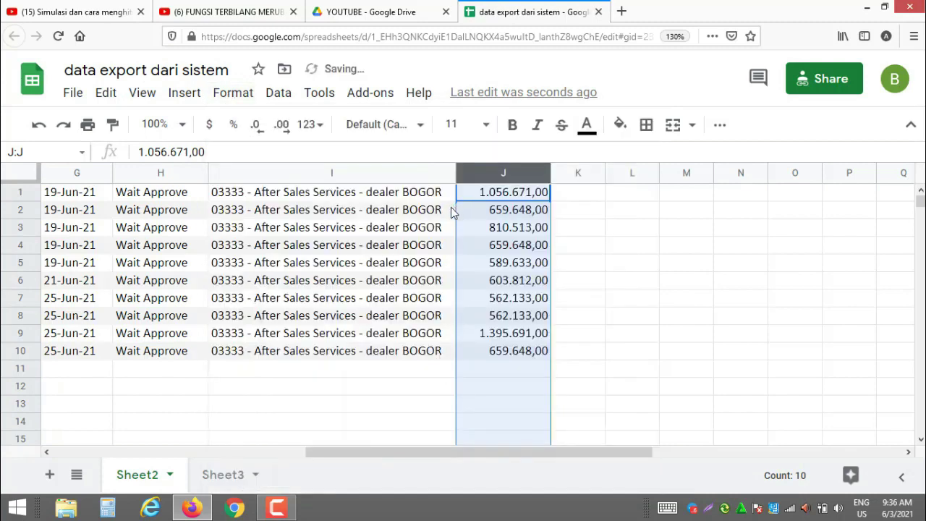
pyautogui.click(488, 192)
# Enter a SUM formula in cell J11 that totals J1:J10.
pyautogui.click(503, 373)
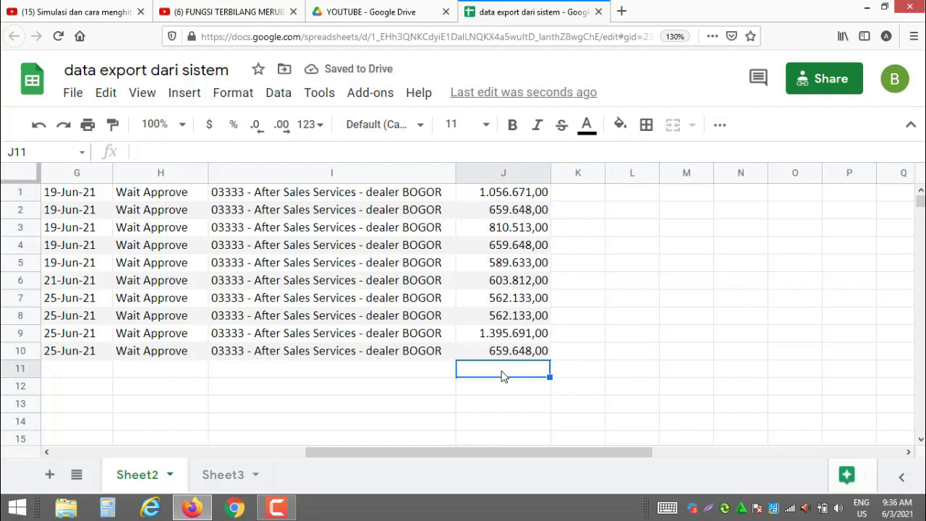
pyautogui.write('=sum')
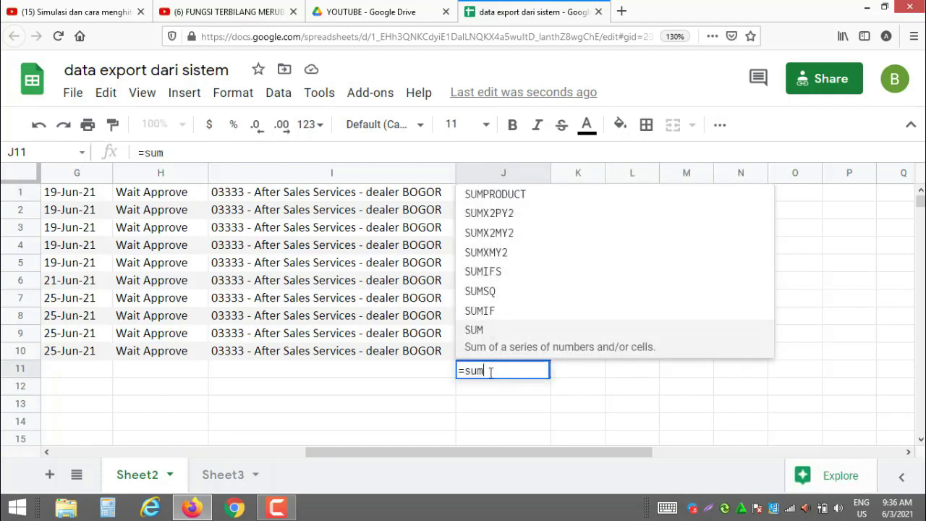
pyautogui.click(492, 330)
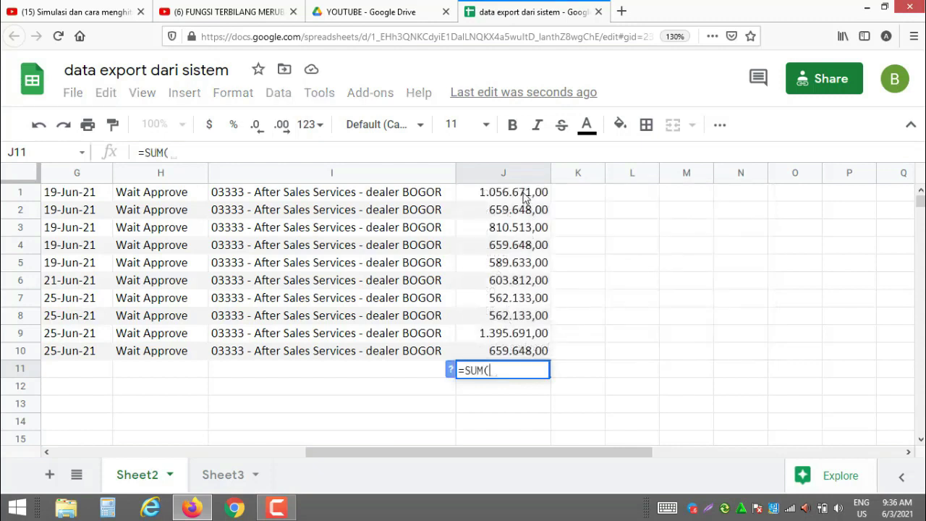
pyautogui.moveTo(525, 199); pyautogui.dragTo(508, 355)
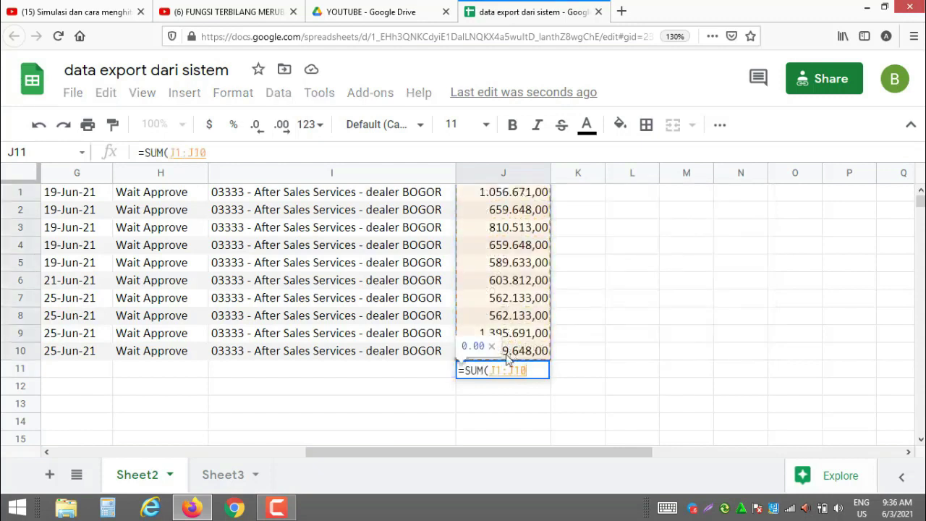
pyautogui.press('Return')
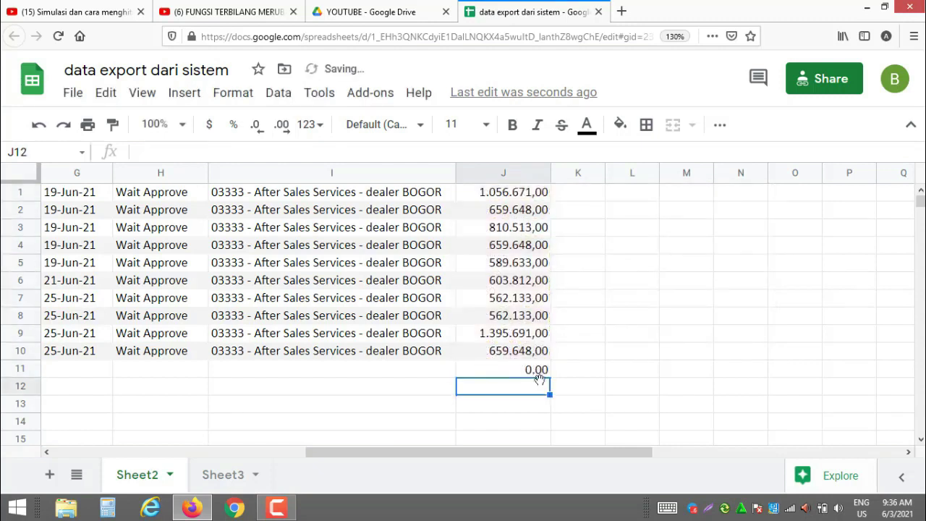
# Clear the SUM formula from cell J11.
pyautogui.click(510, 370)
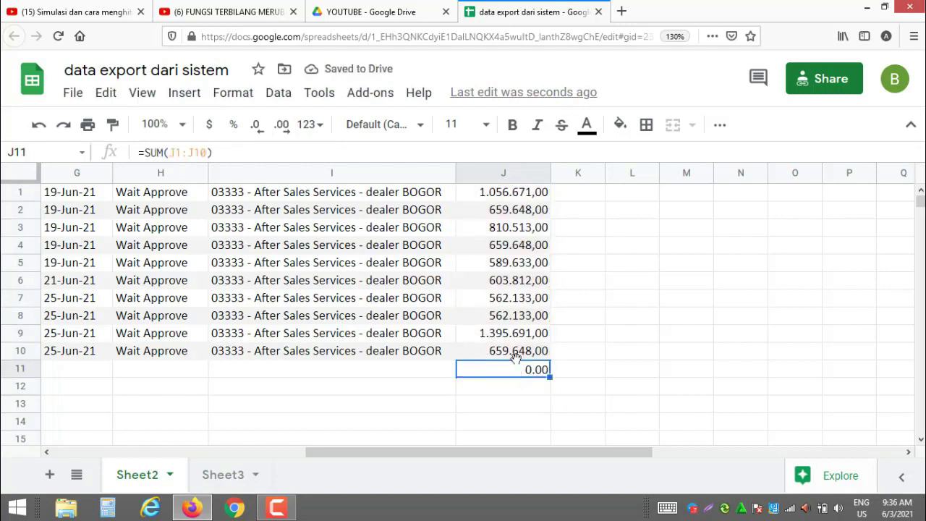
pyautogui.press('Delete')
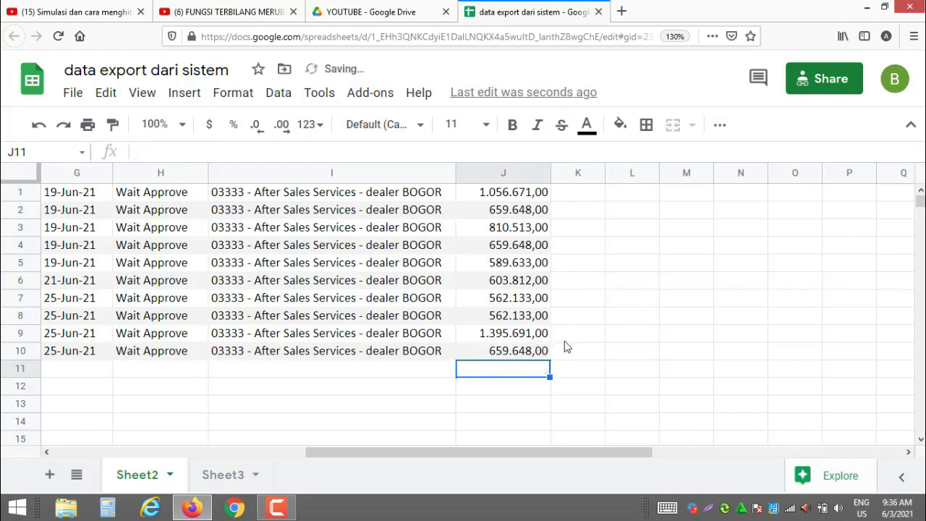
# Try to convert the J1 amount to a number by entering =J1*1 in cell K1.
pyautogui.click(593, 198)
pyautogui.write('=')
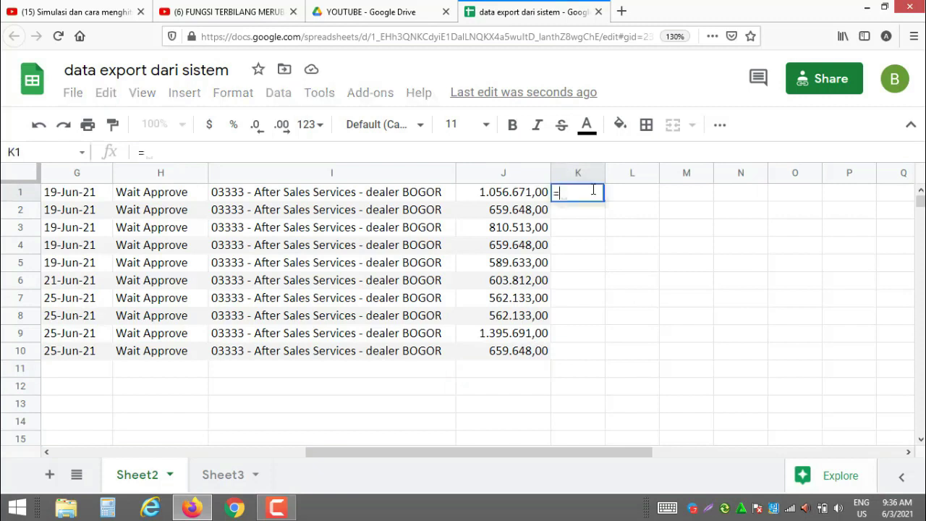
pyautogui.click(515, 193)
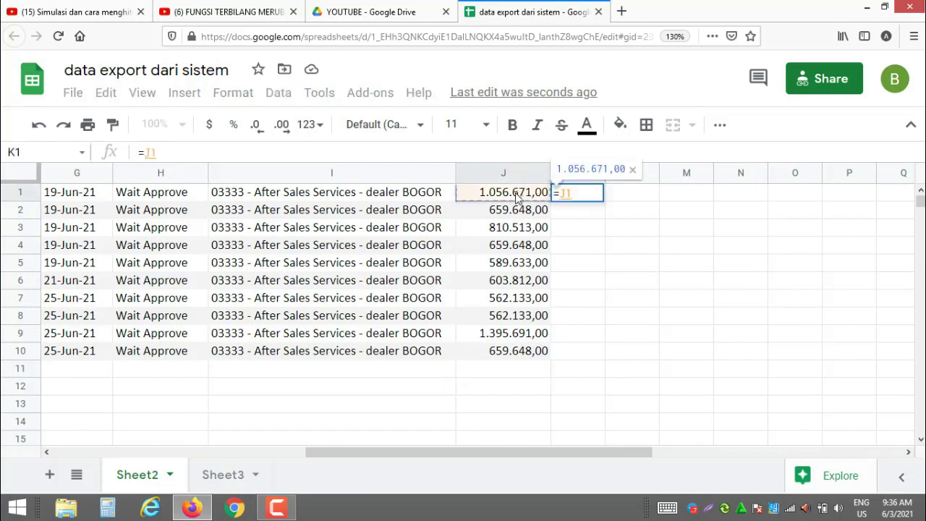
pyautogui.write('*1')
pyautogui.press('Return')
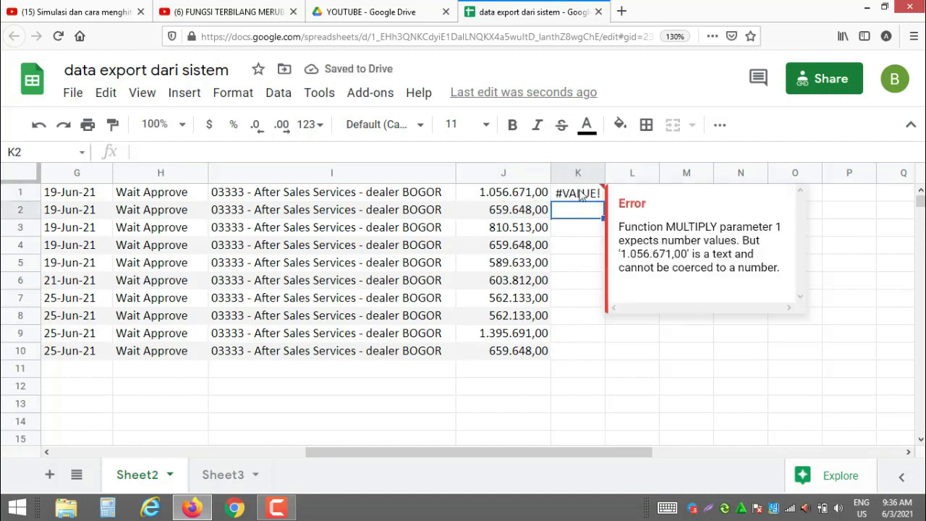
# Delete the multiplication formula from cell K1.
pyautogui.click(581, 194)
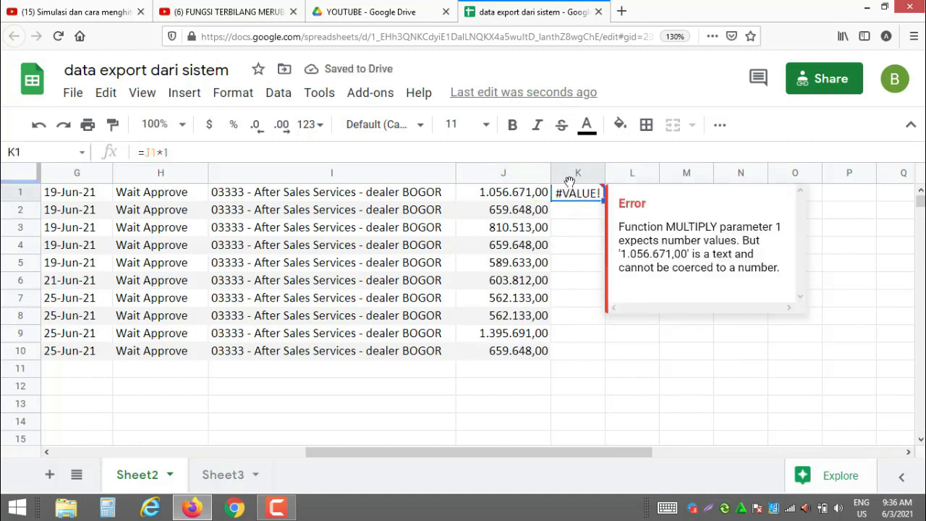
pyautogui.press('Delete')
pyautogui.click(583, 241)
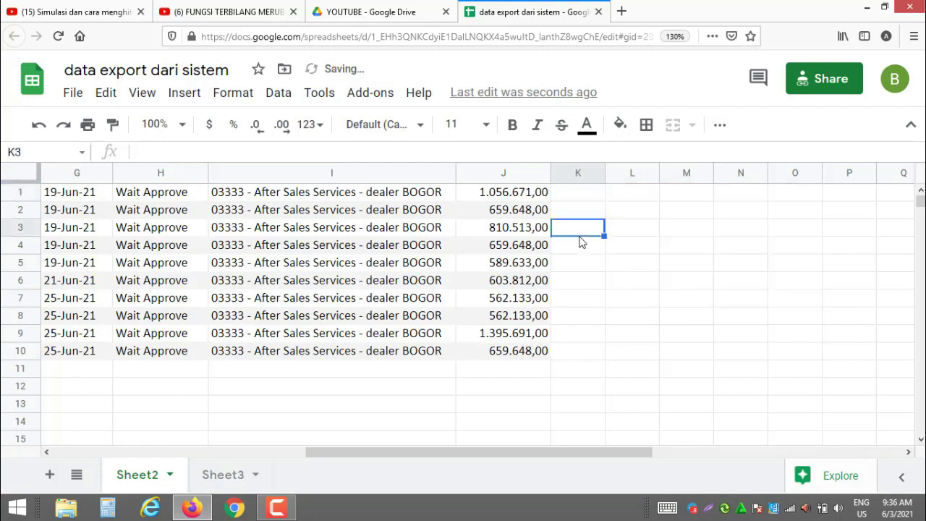
pyautogui.click(573, 198)
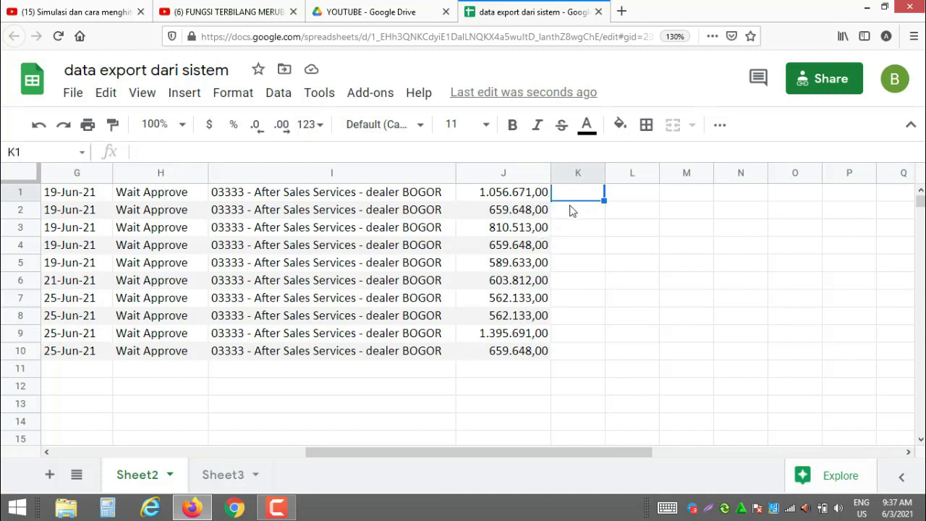
# Select J1:J10 and set up a find and replace that changes ,00 to .00.
pyautogui.moveTo(510, 193); pyautogui.dragTo(499, 211)
pyautogui.moveTo(495, 257); pyautogui.dragTo(493, 359)
pyautogui.hotkey('ctrl', 'f')
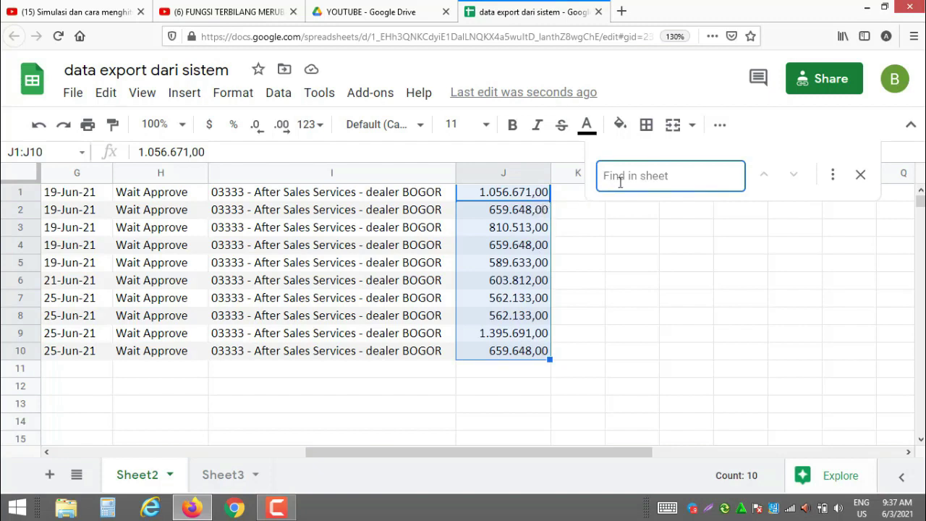
pyautogui.write(',')
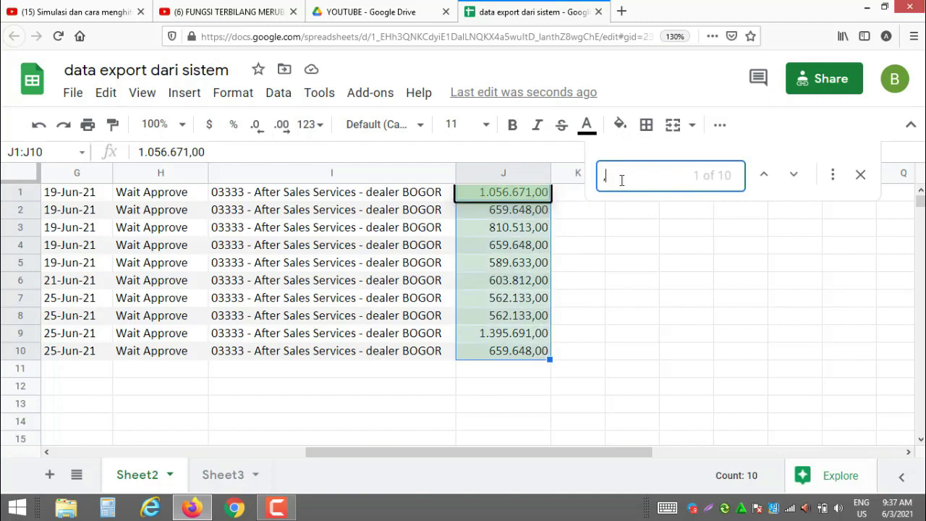
pyautogui.write('00')
pyautogui.click(833, 175)
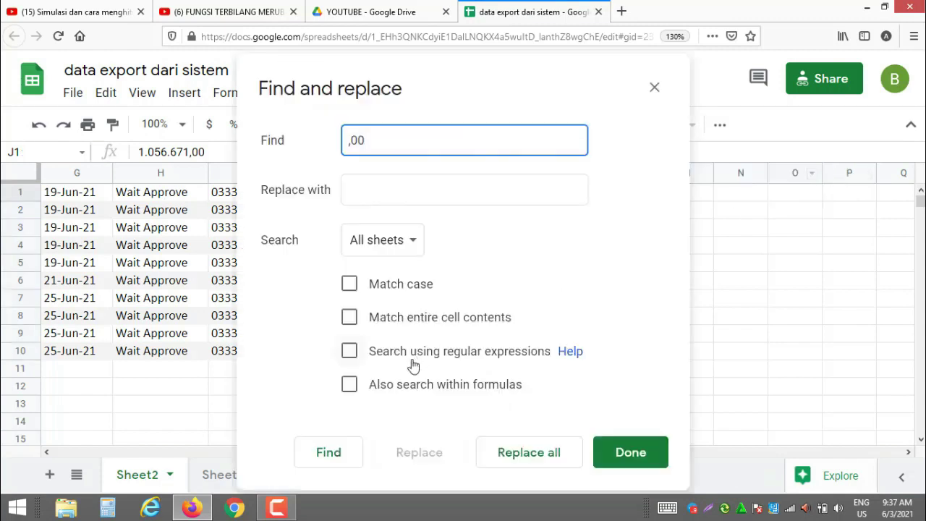
pyautogui.click(372, 193)
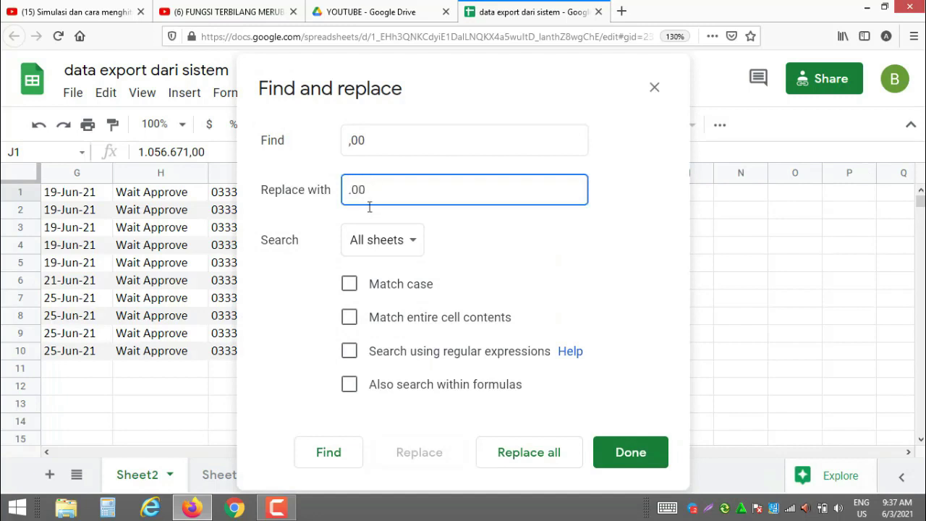
# Limit the search scope to This sheet, replace all ,00 endings with .00, and close the Find and replace dialog.
pyautogui.click(526, 457)
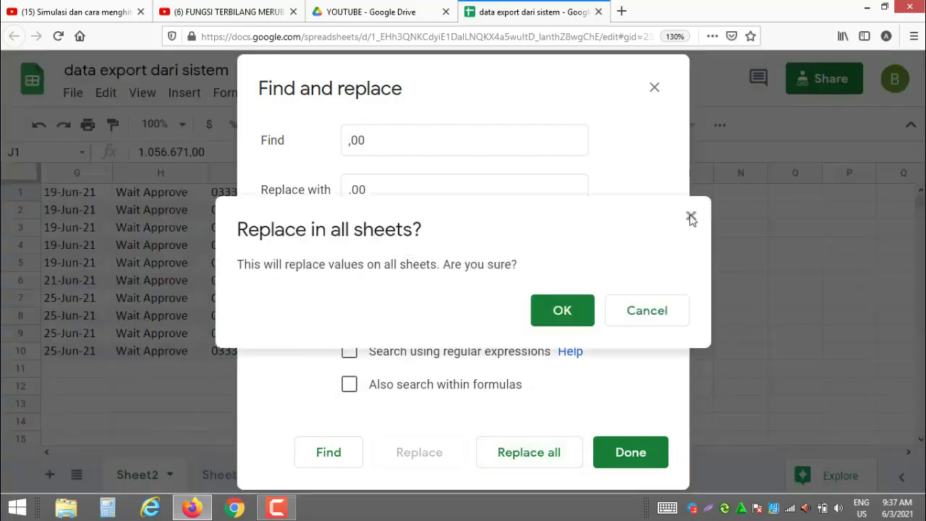
pyautogui.click(646, 320)
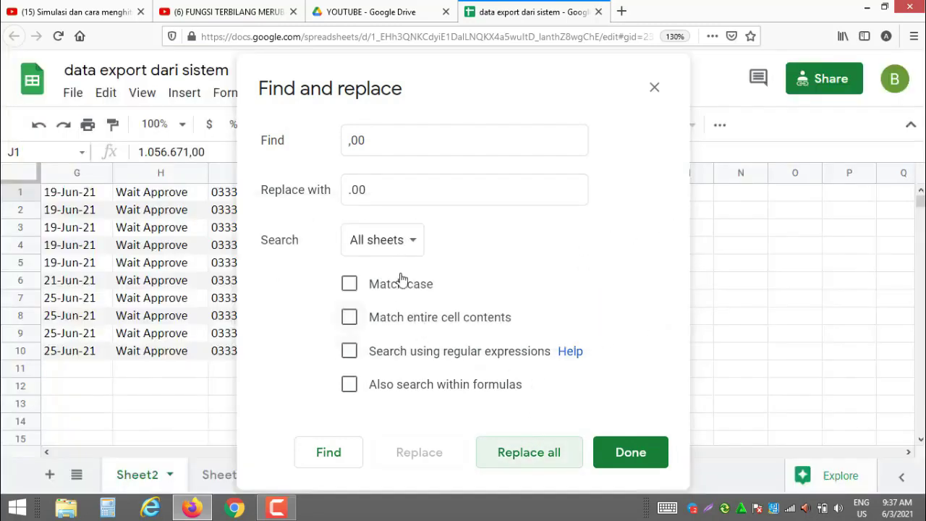
pyautogui.click(414, 246)
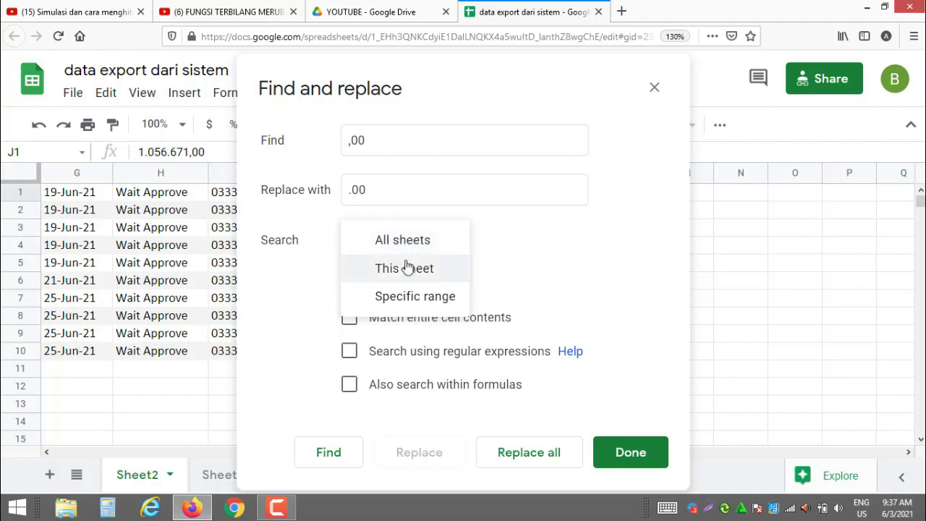
pyautogui.click(406, 269)
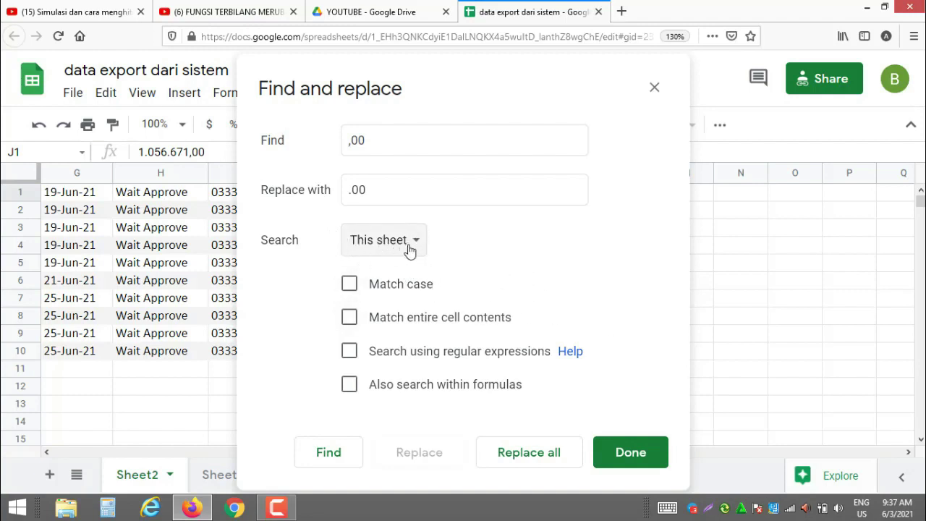
pyautogui.click(530, 454)
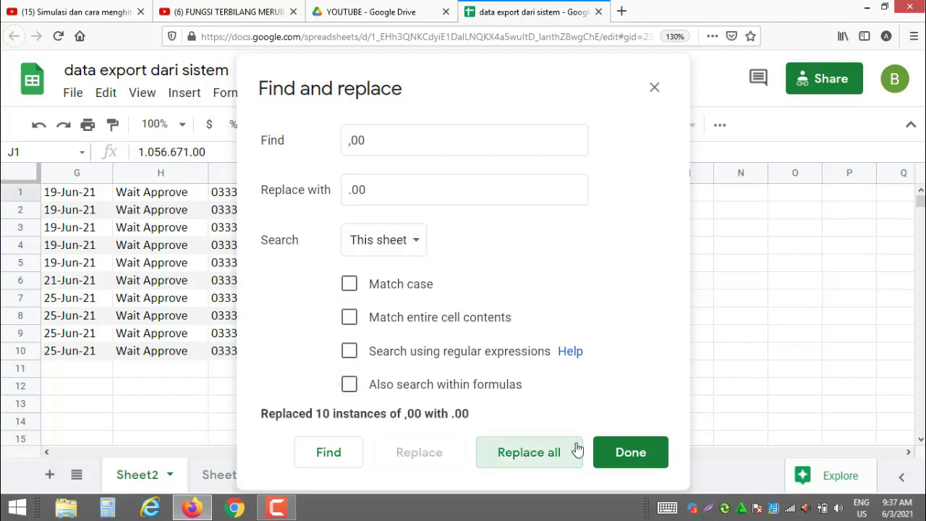
pyautogui.click(627, 453)
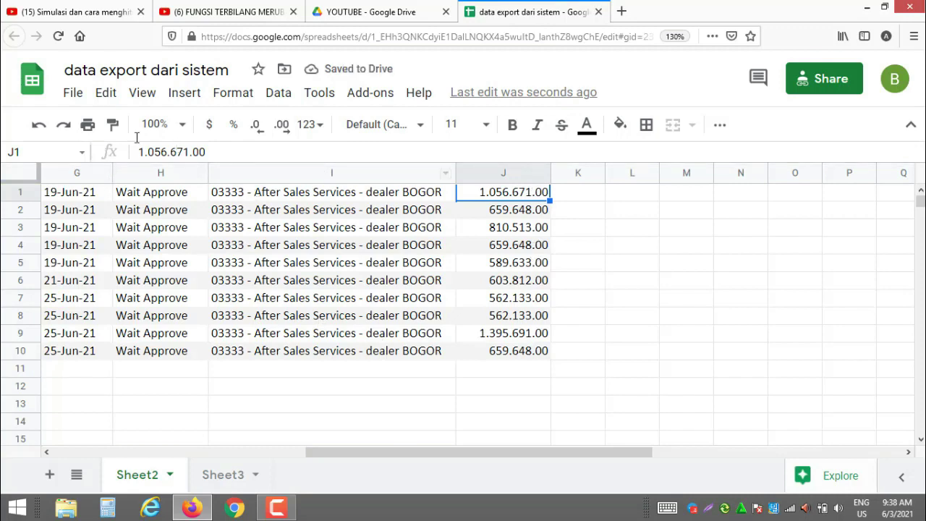
# Check the locale in the spreadsheet's settings and close them without changes.
pyautogui.click(73, 92)
pyautogui.scroll(-2, 201, 389)
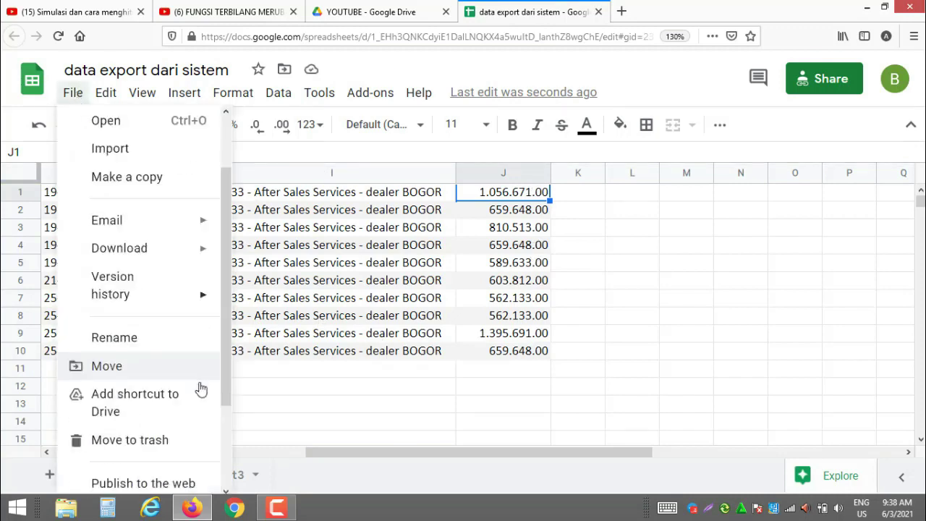
pyautogui.scroll(-2, 195, 394)
pyautogui.click(176, 470)
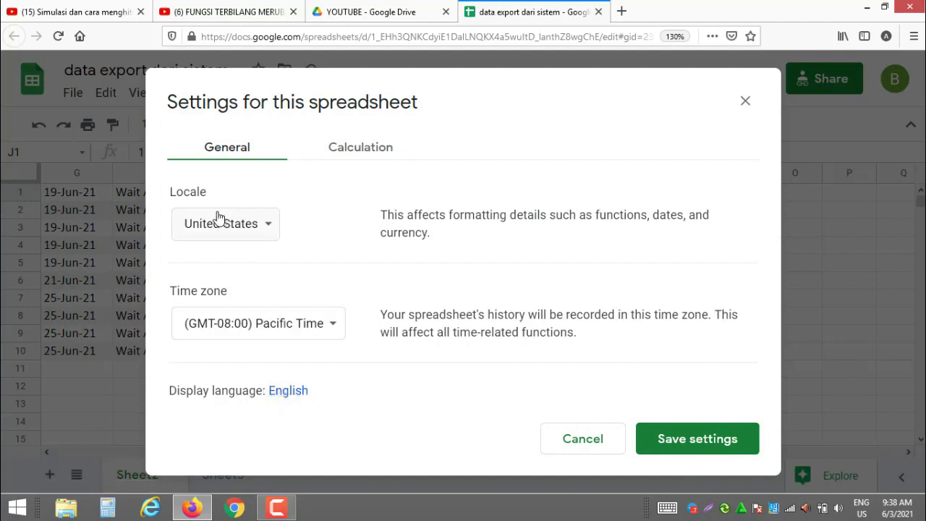
pyautogui.click(745, 102)
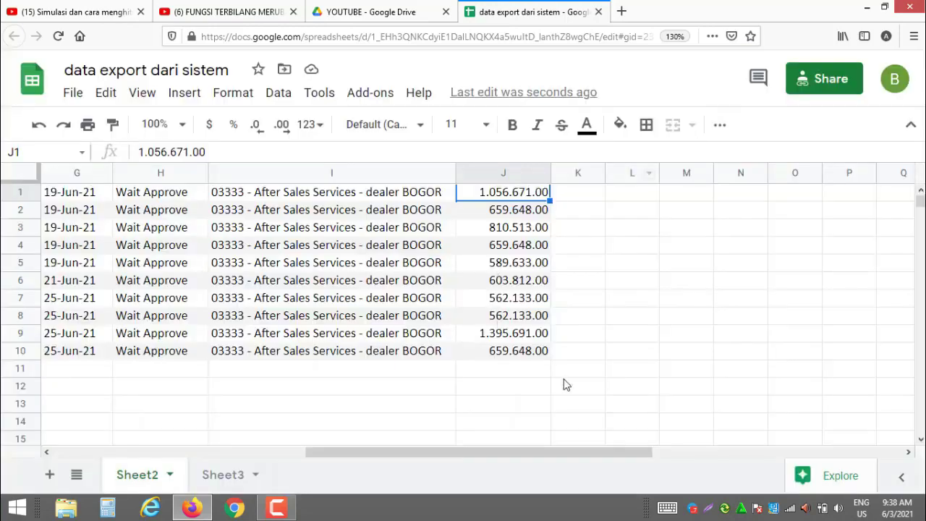
# Set the sheet's zoom level to 125%.
pyautogui.click(182, 125)
pyautogui.click(163, 269)
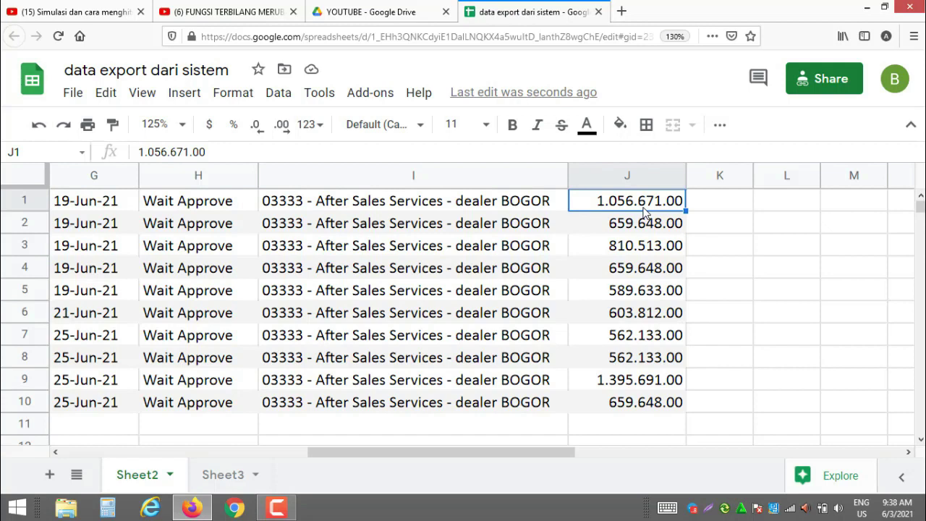
pyautogui.hotkey('ctrl', 'f')
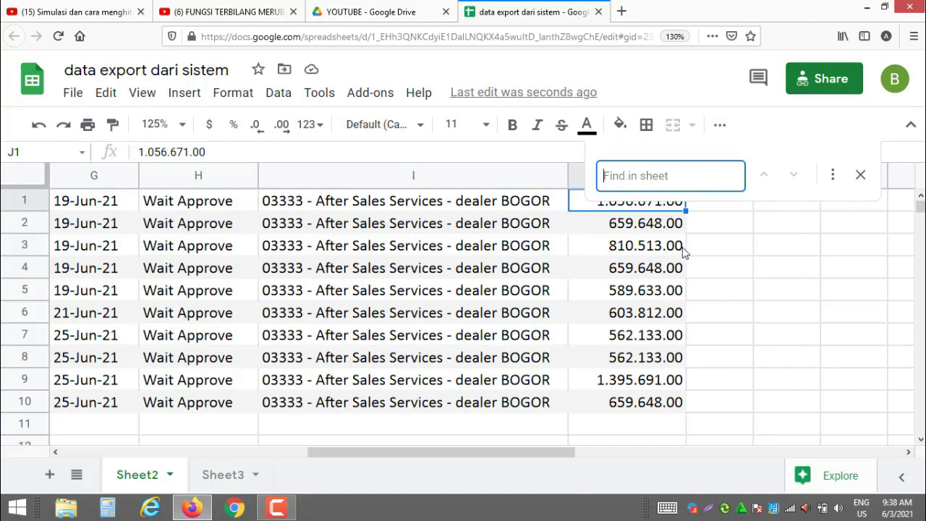
pyautogui.click(860, 175)
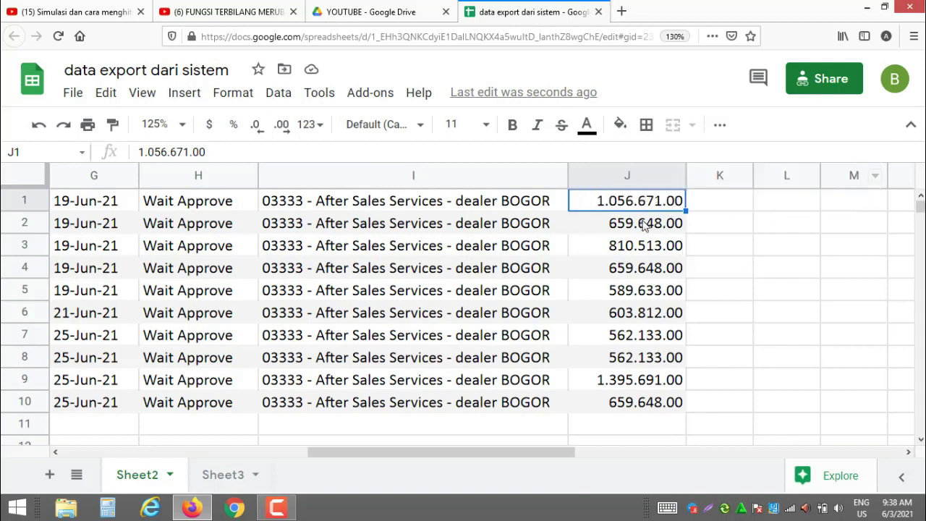
# Select J1:J10 and use Find and replace to change every period to a comma across all sheets.
pyautogui.moveTo(632, 211); pyautogui.dragTo(644, 407)
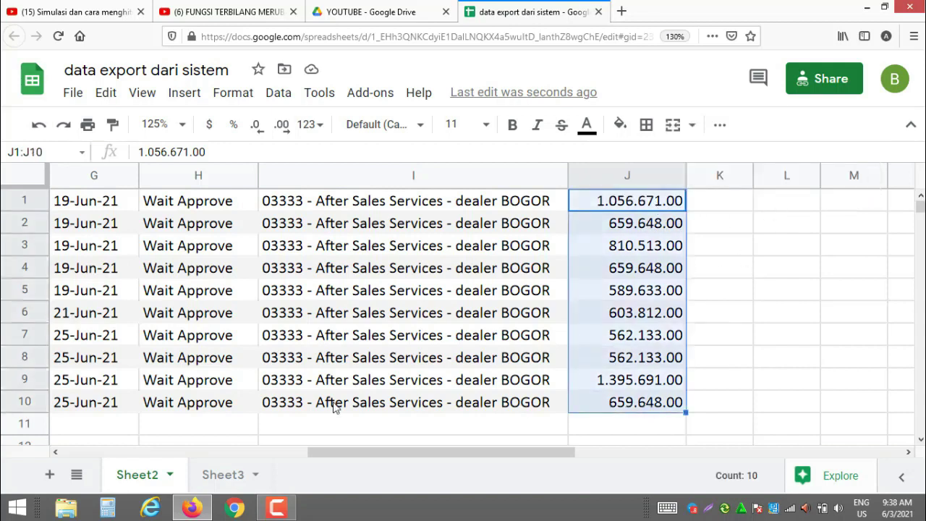
pyautogui.moveTo(345, 450); pyautogui.dragTo(470, 406)
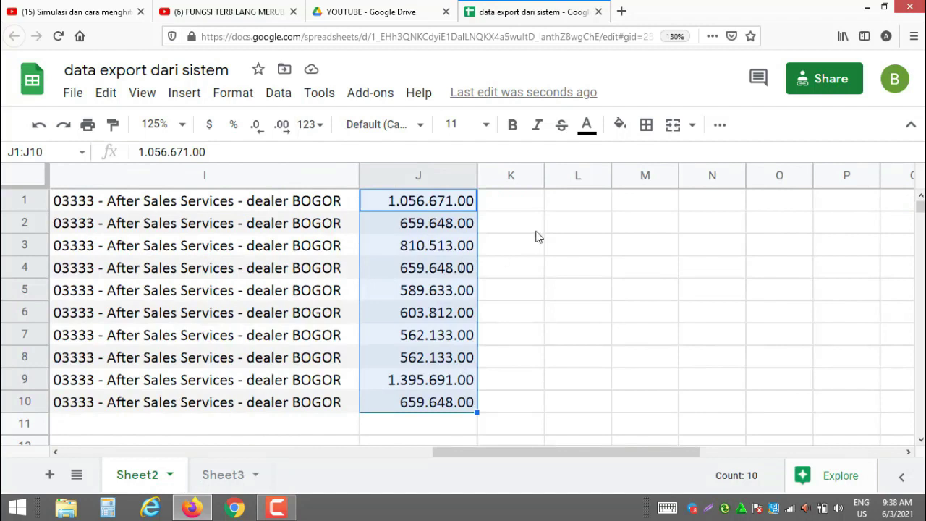
pyautogui.hotkey('ctrl', 'f')
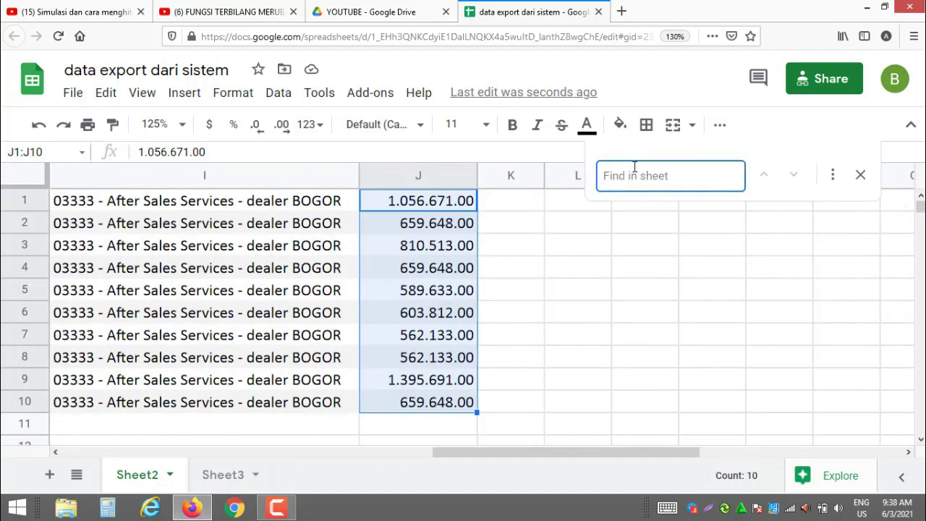
pyautogui.write('.')
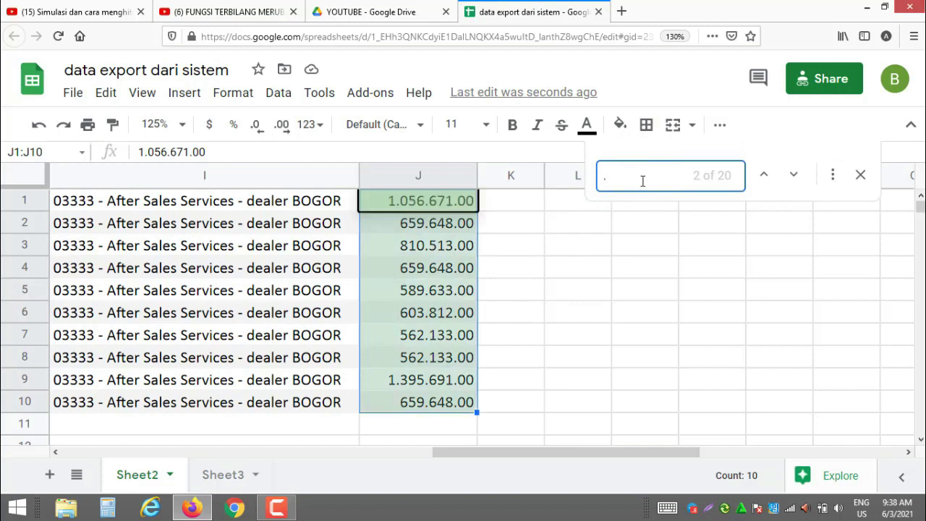
pyautogui.click(833, 175)
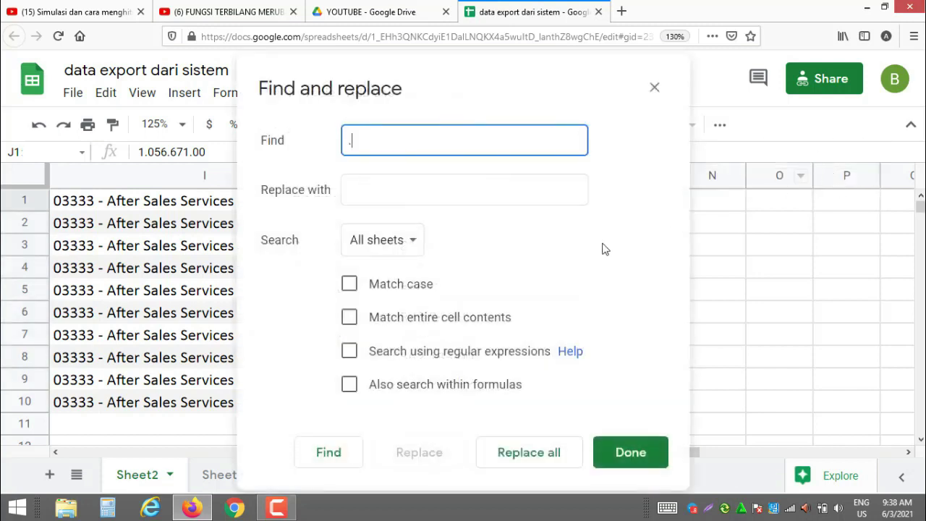
pyautogui.click(367, 194)
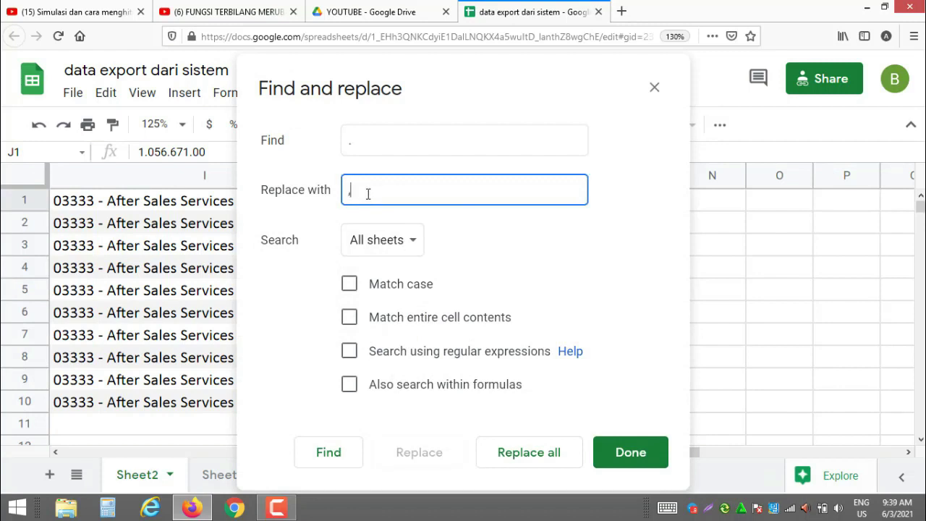
pyautogui.click(515, 454)
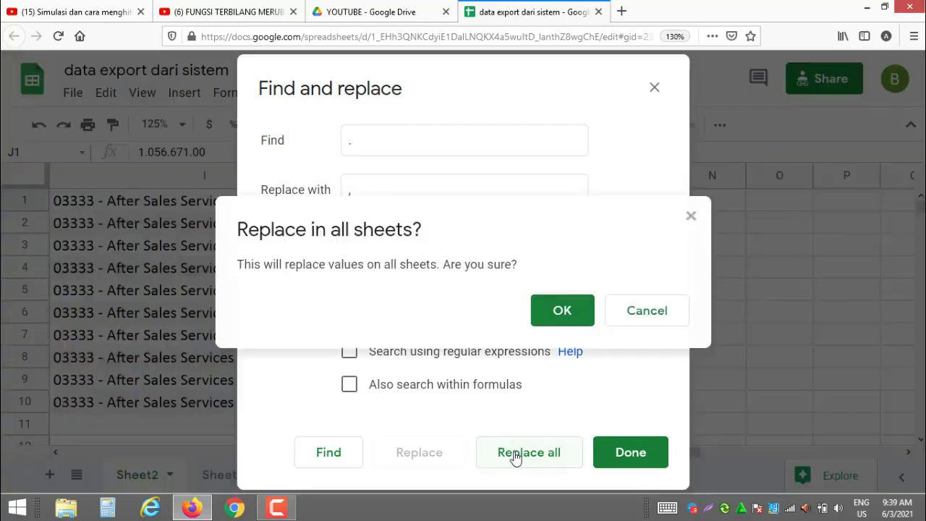
pyautogui.click(560, 311)
pyautogui.click(614, 457)
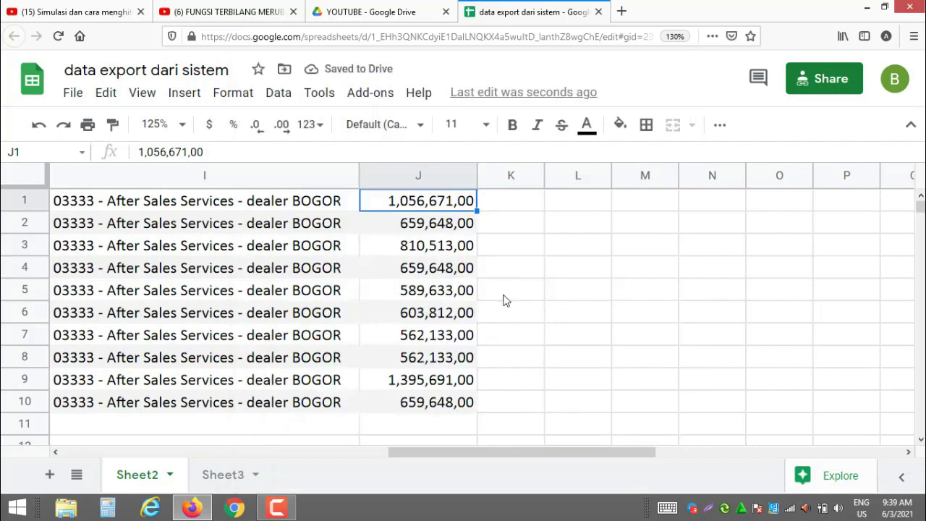
# Enter a SUM formula for J1:J10 in cell J11.
pyautogui.click(431, 429)
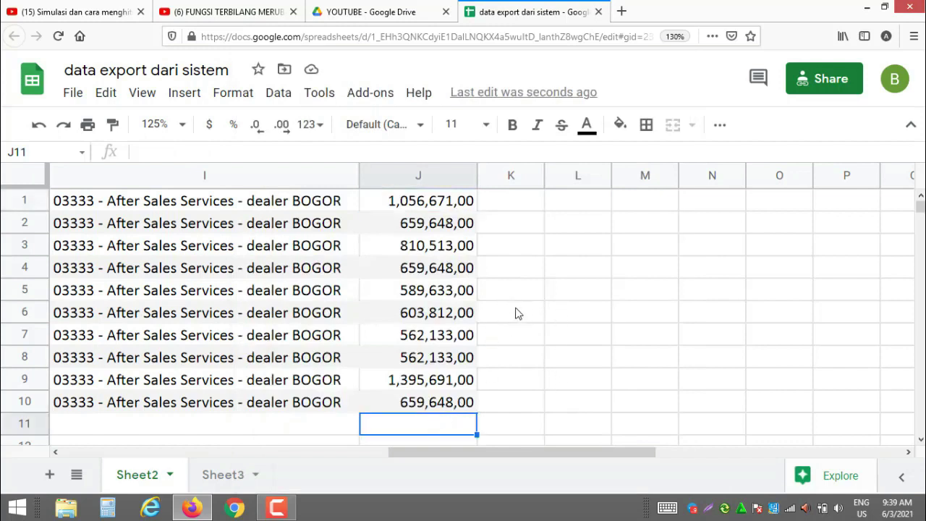
pyautogui.write('=sum')
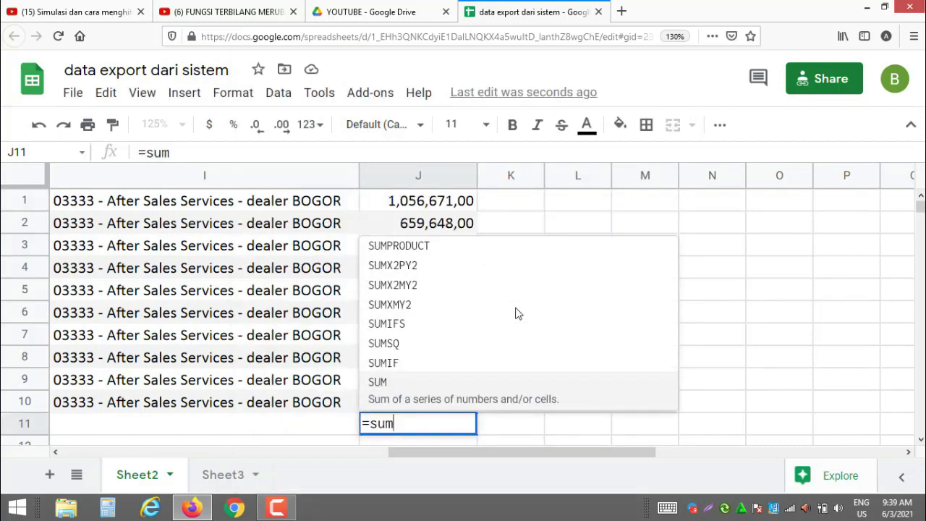
pyautogui.write('(')
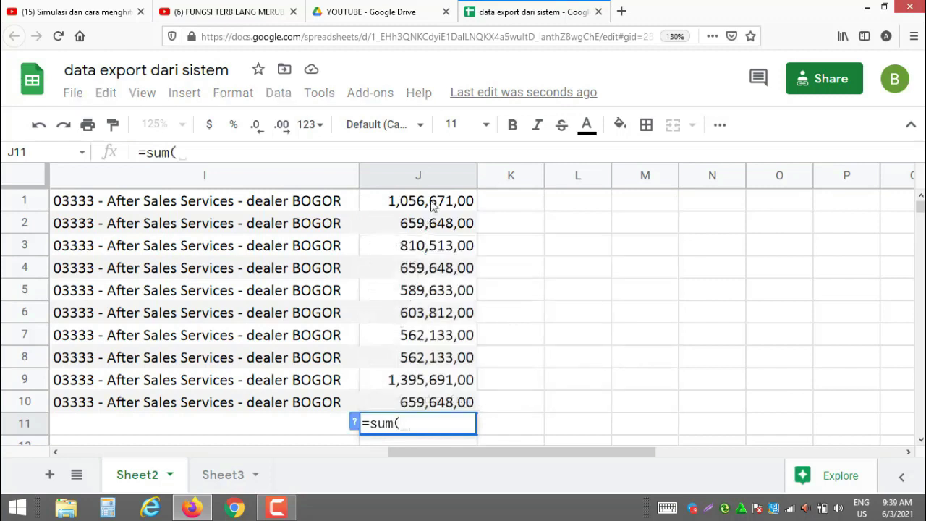
pyautogui.moveTo(431, 206); pyautogui.dragTo(435, 405)
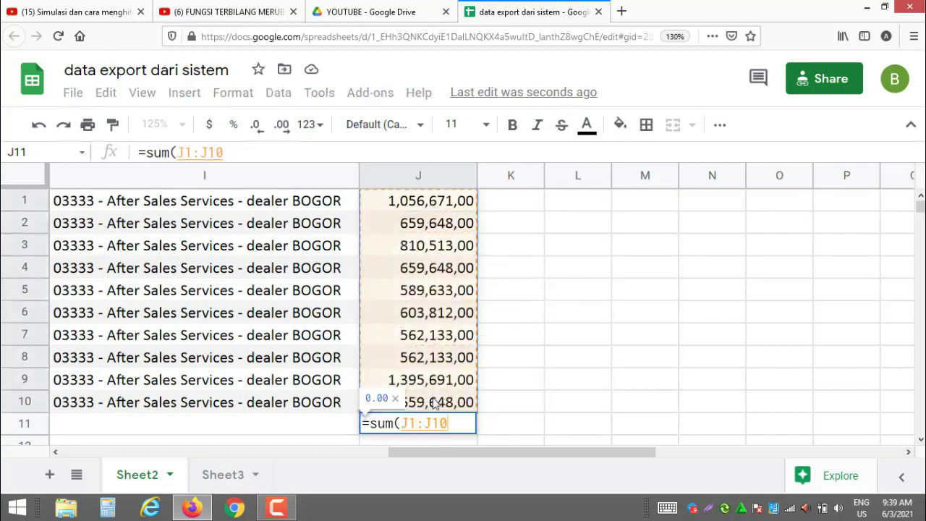
pyautogui.press('Return')
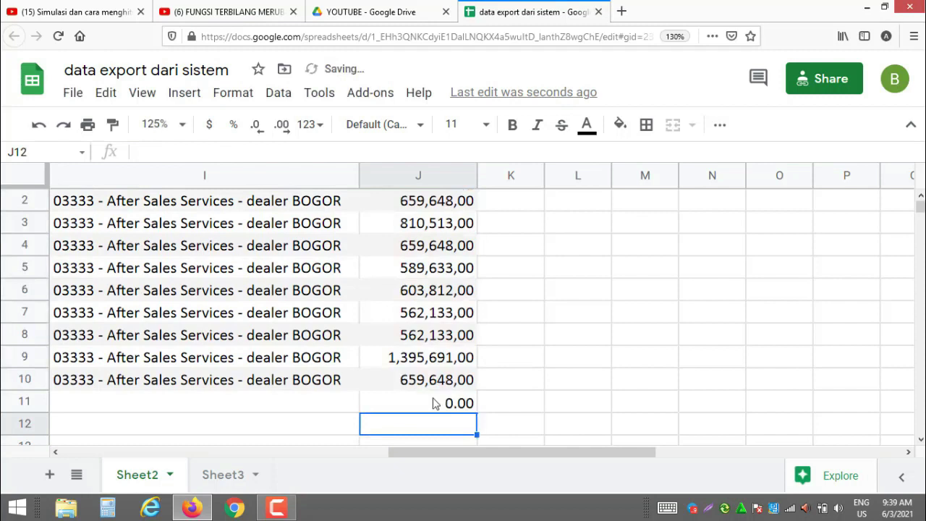
pyautogui.scroll(1, 434, 403)
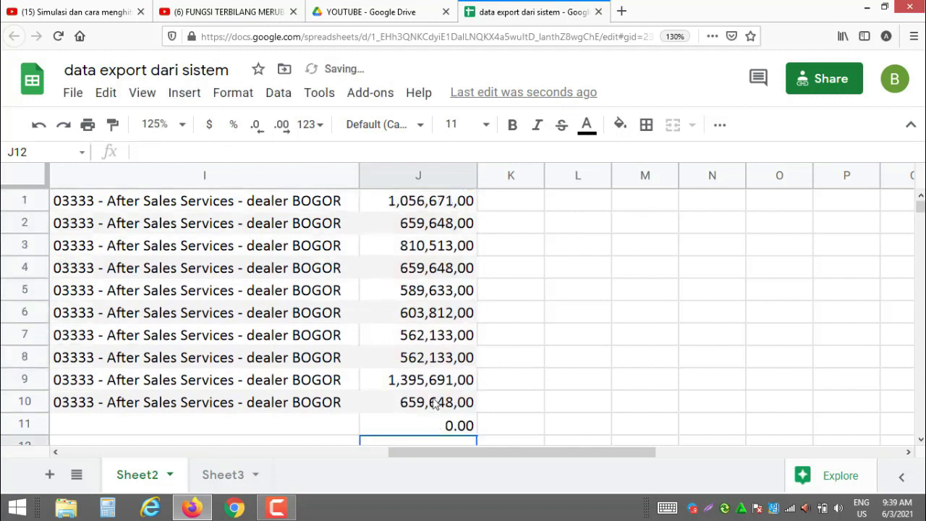
# Select J1:J10 and use Find and replace to change every ,00 to .00 across all sheets.
pyautogui.click(455, 203)
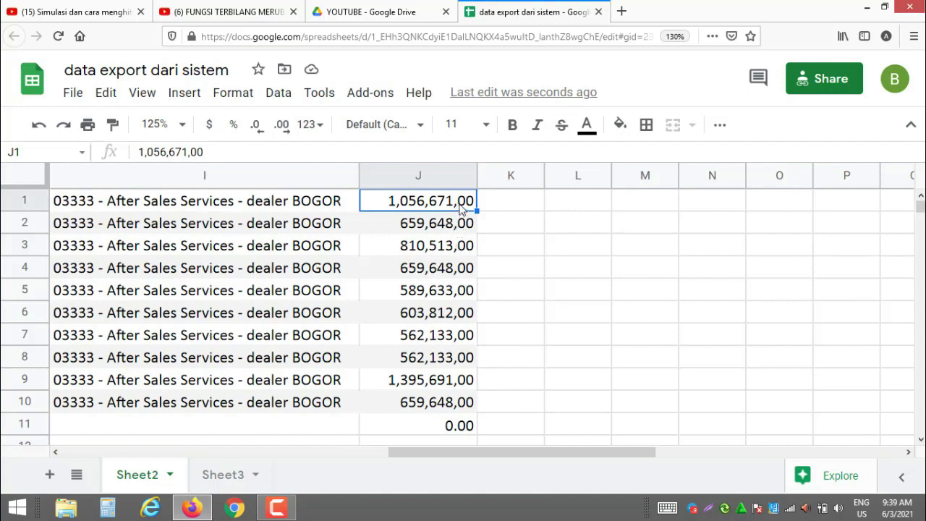
pyautogui.keyDown('shift'); pyautogui.click(455, 410); pyautogui.keyUp('shift')
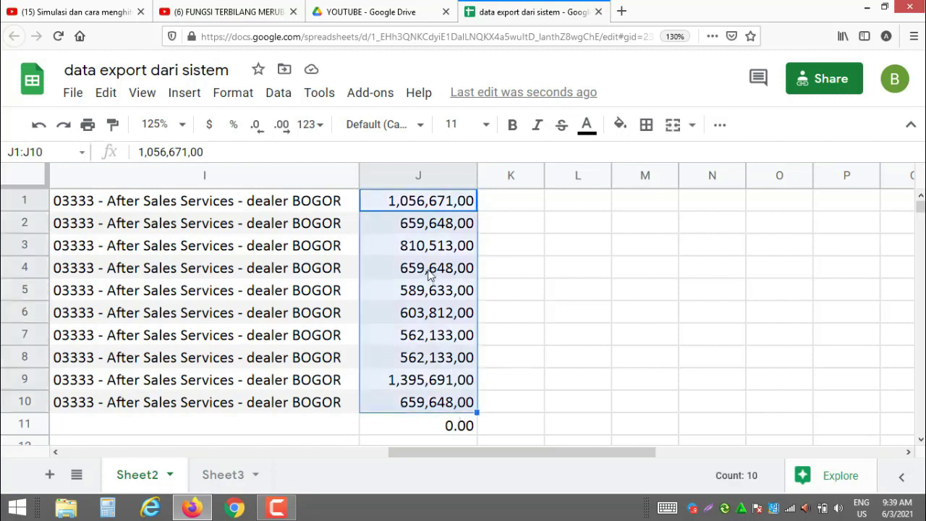
pyautogui.hotkey('ctrl', 'f')
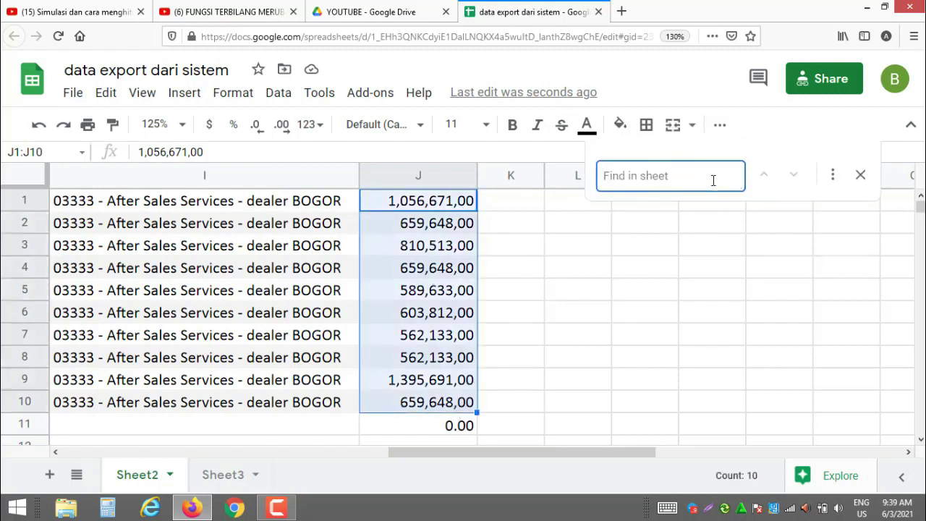
pyautogui.write(',00')
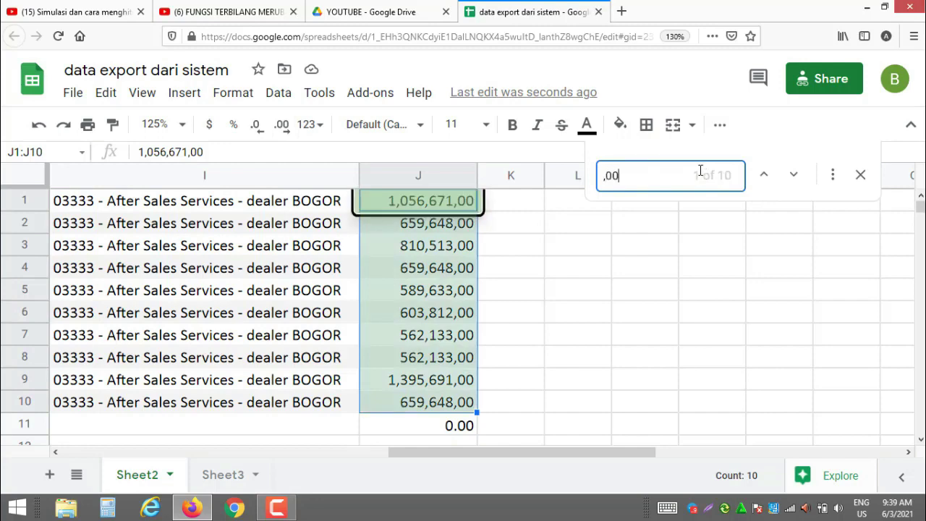
pyautogui.click(832, 174)
pyautogui.click(373, 191)
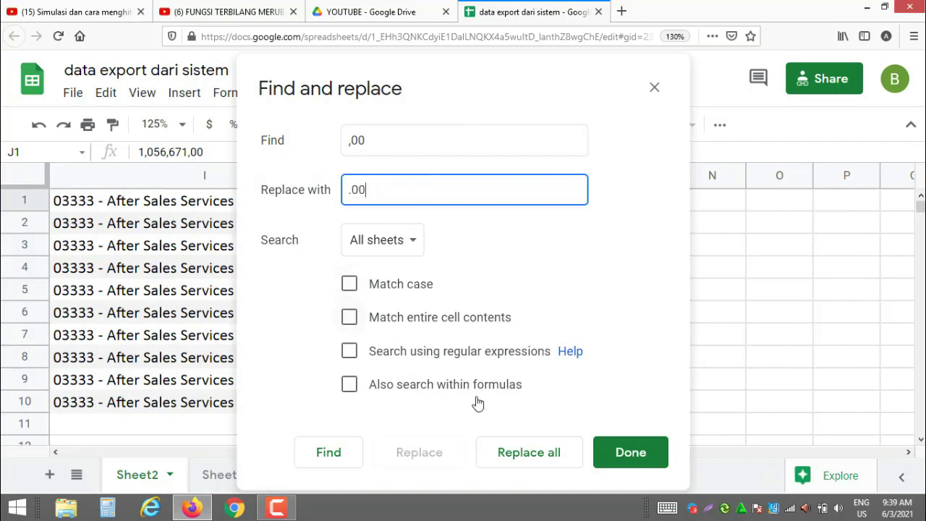
pyautogui.click(558, 459)
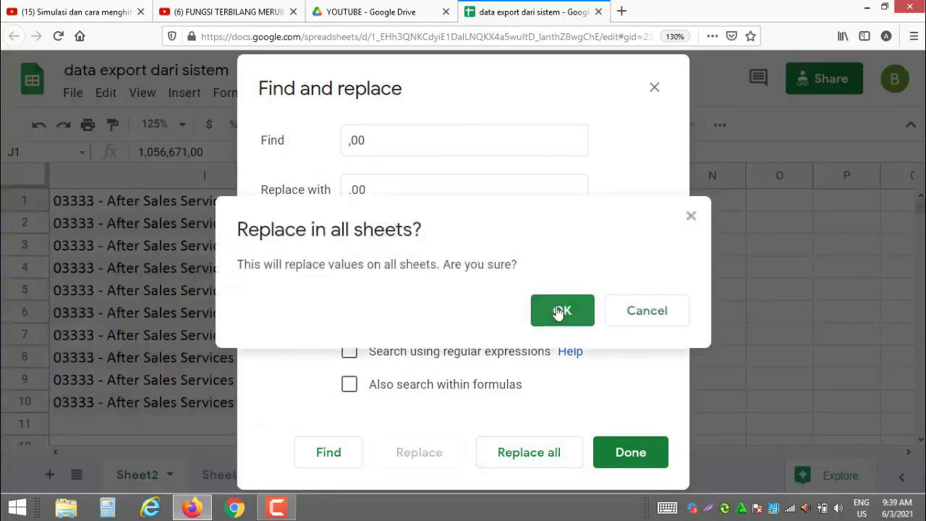
pyautogui.click(561, 311)
pyautogui.click(609, 460)
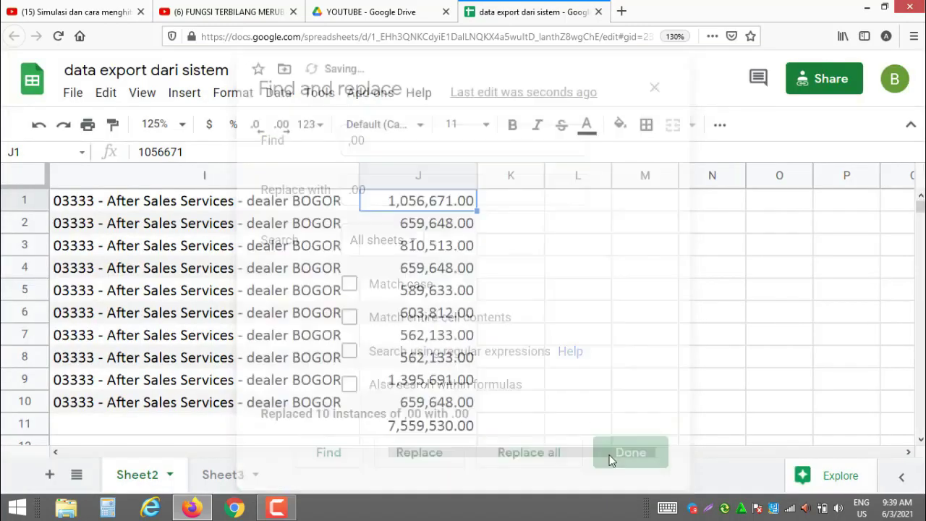
# Make the total in cell J11 bold.
pyautogui.click(595, 404)
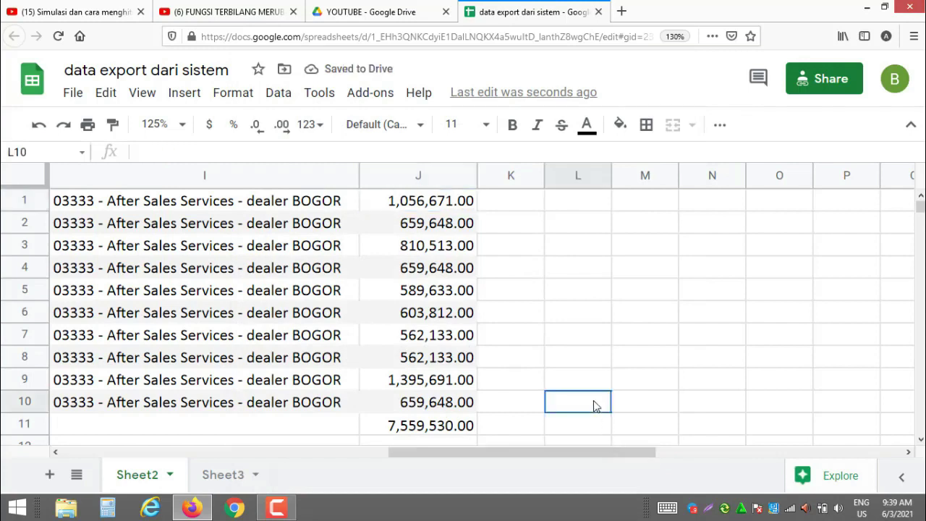
pyautogui.click(435, 430)
pyautogui.hotkey('ctrl', 'b')
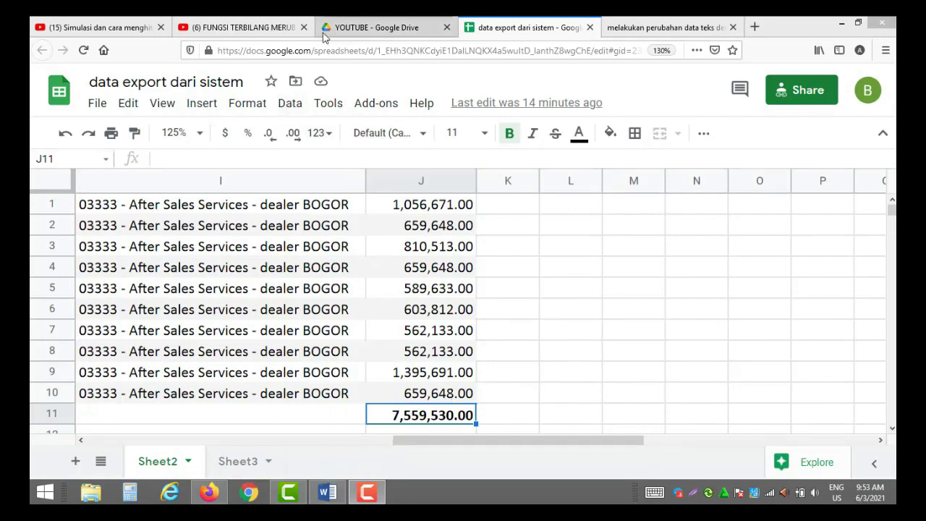
# Open data export dari sistem.xlsx from the YOUTUBE folder in Google Drive and set its zoom level to 125%.
pyautogui.click(436, 33)
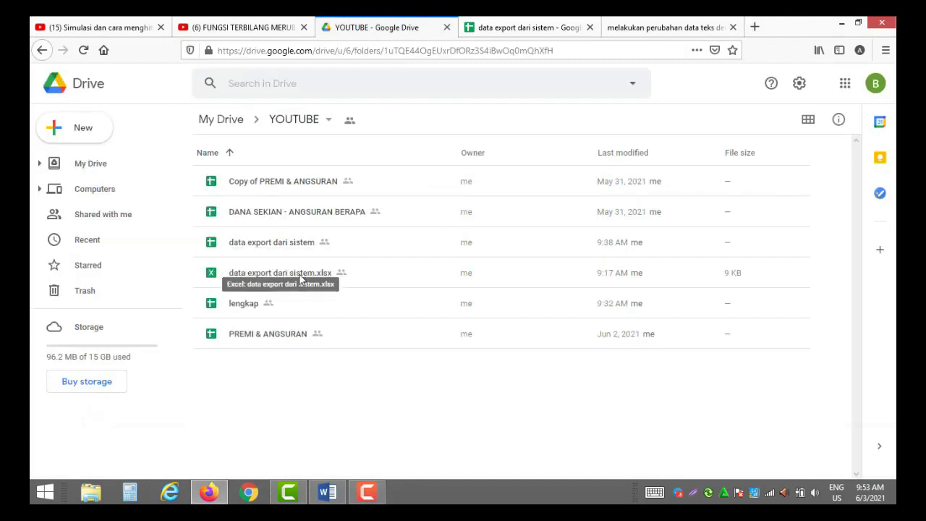
pyautogui.click(278, 275)
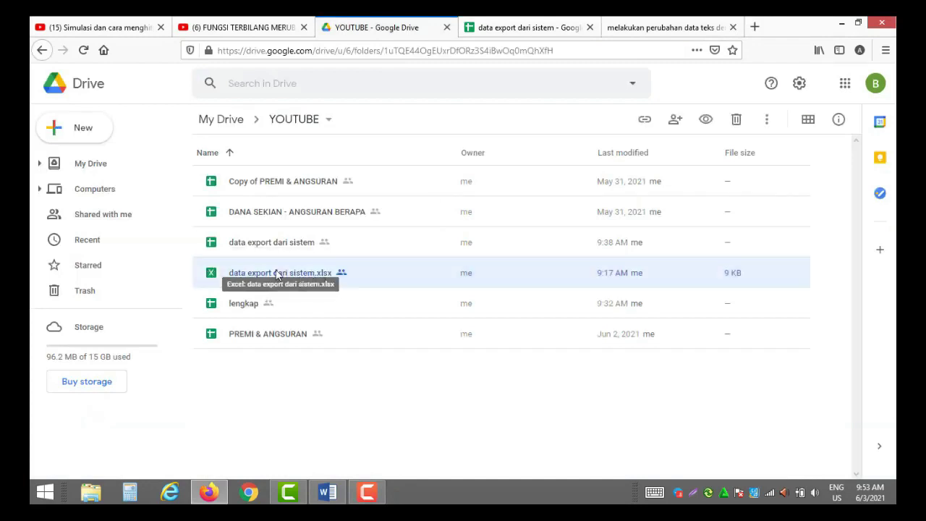
pyautogui.doubleClick(321, 275)
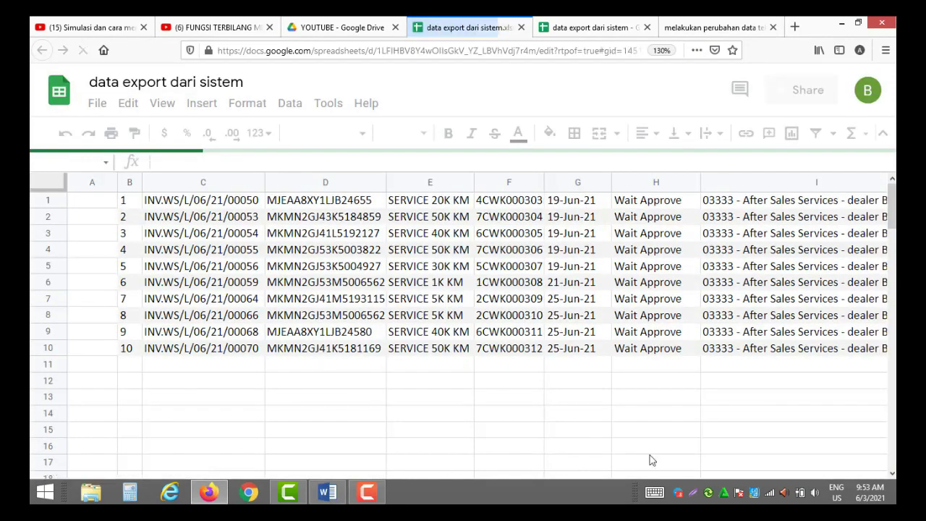
pyautogui.click(519, 380)
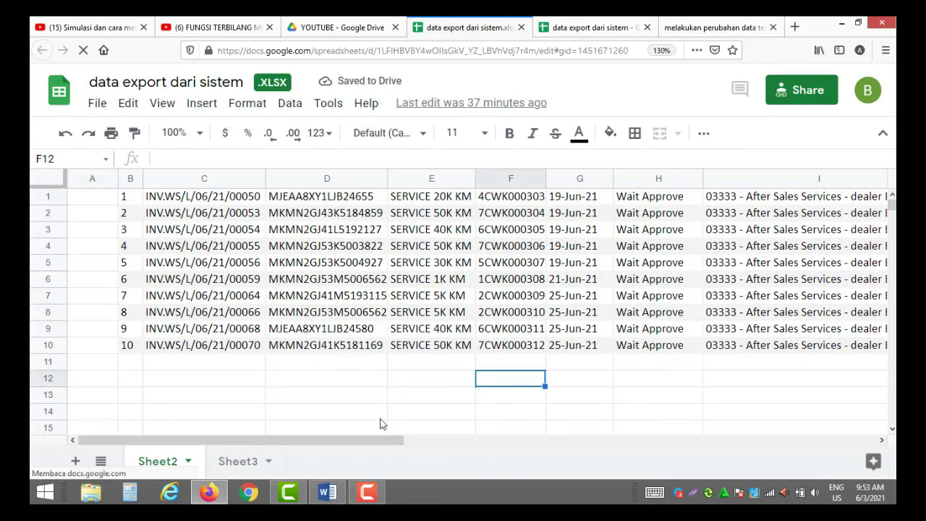
pyautogui.click(198, 134)
pyautogui.click(181, 268)
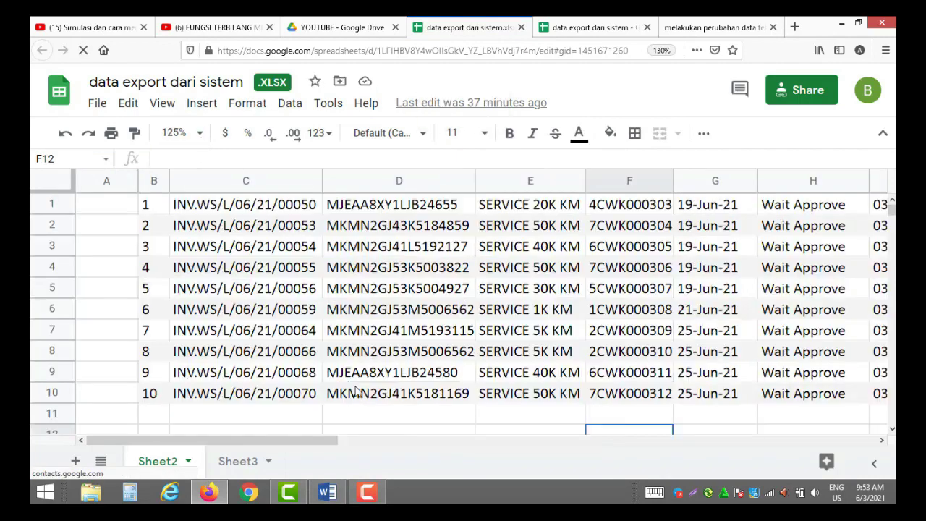
# Total the amounts in J1:J10 of the .XLSX file with a SUM formula in cell J11, and check the formula's result.
pyautogui.moveTo(325, 438); pyautogui.dragTo(672, 409)
pyautogui.moveTo(434, 209); pyautogui.dragTo(427, 396)
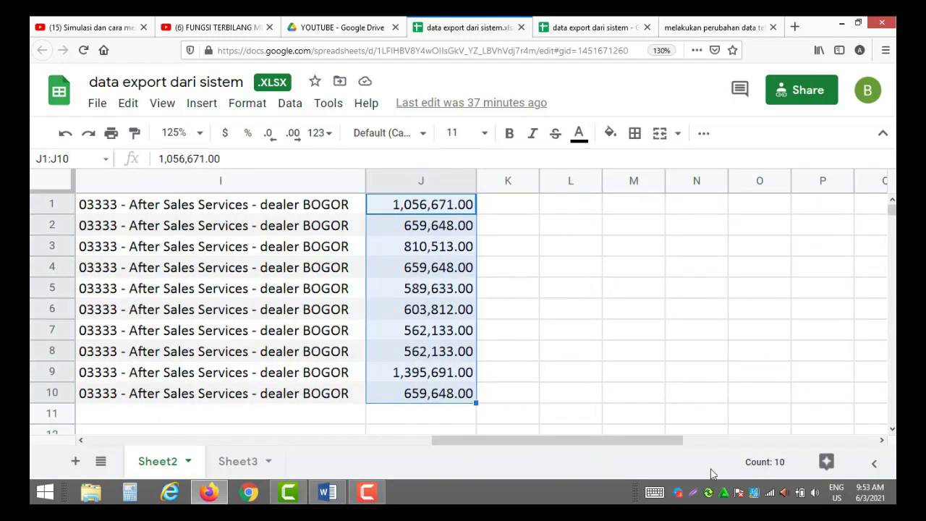
pyautogui.click(439, 424)
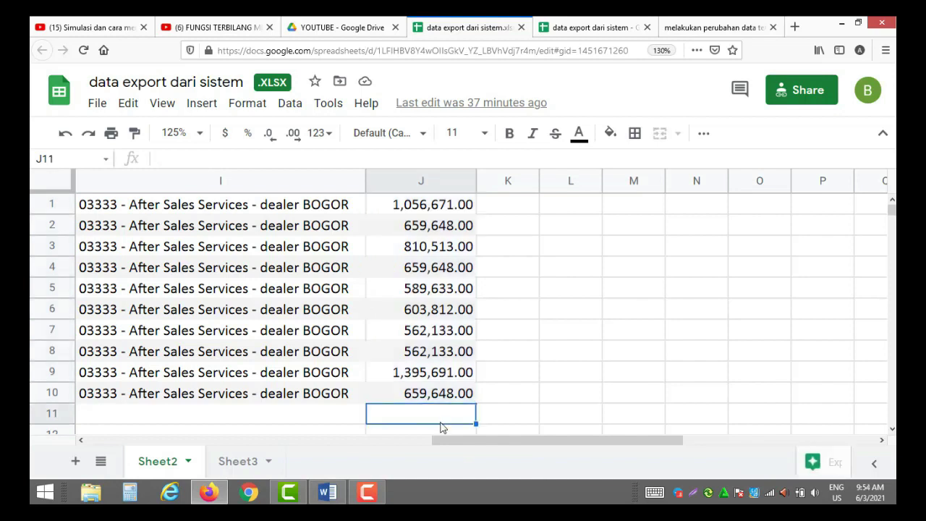
pyautogui.write('=sum(')
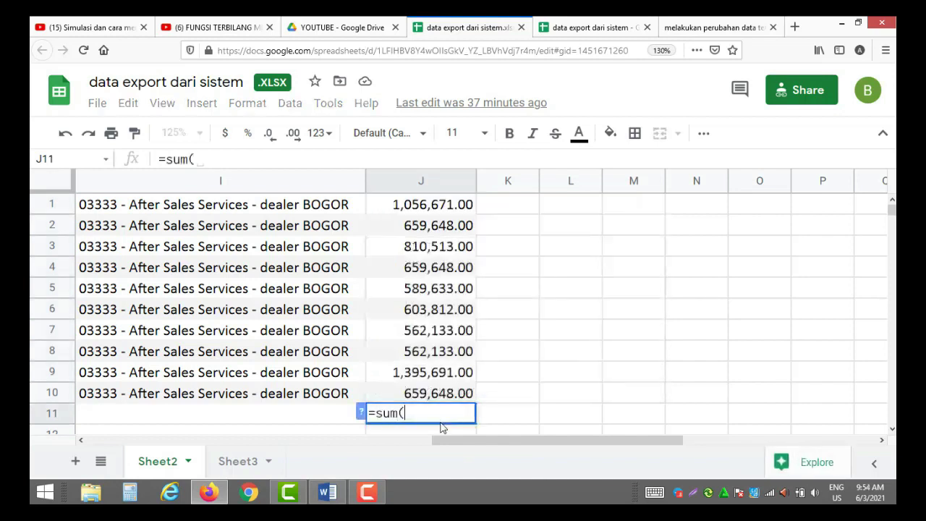
pyautogui.press('Up')
pyautogui.hotkey('shift', 'Up')
pyautogui.hotkey('shift', 'Up')
pyautogui.hotkey('shift', 'Up')
pyautogui.hotkey('shift', 'Up')
pyautogui.hotkey('shift', 'Up')
pyautogui.hotkey('shift', 'Up')
pyautogui.hotkey('shift', 'Up')
pyautogui.hotkey('shift', 'Up')
pyautogui.hotkey('shift', 'Up')
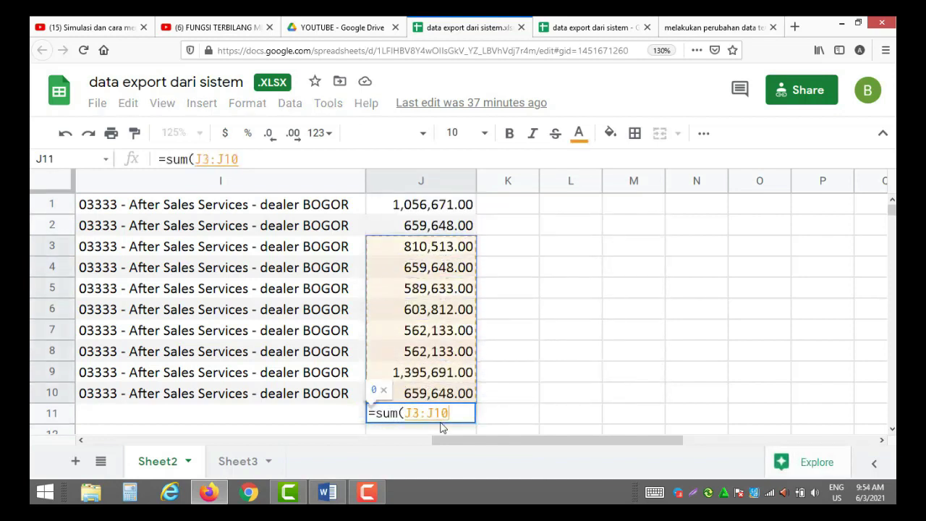
pyautogui.press('Return')
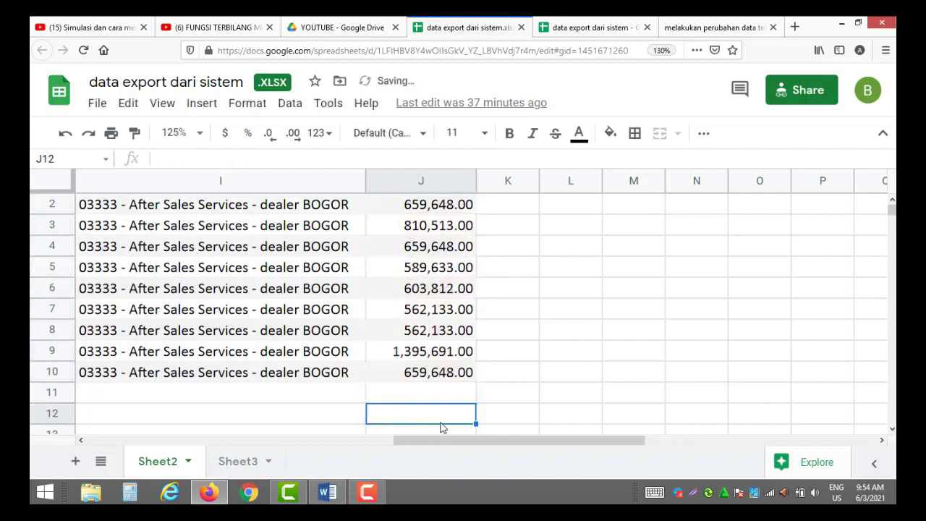
pyautogui.click(504, 396)
pyautogui.click(448, 392)
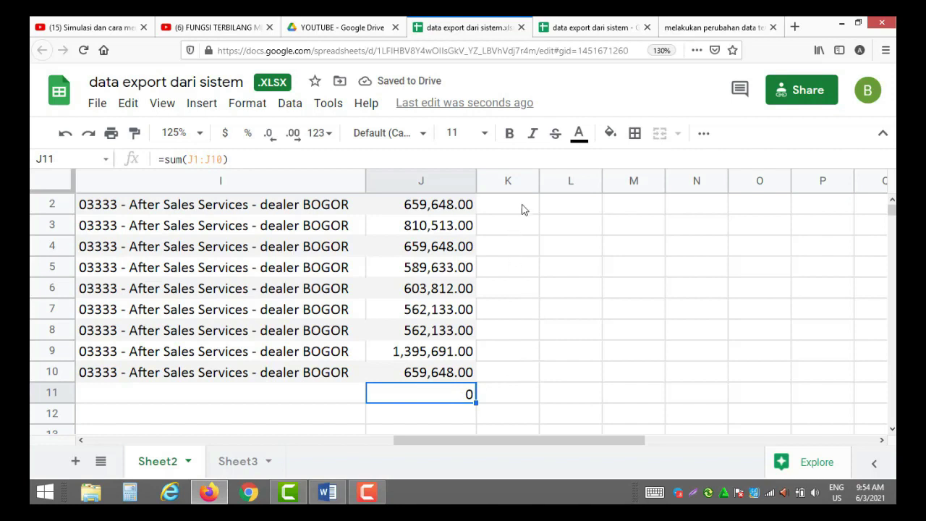
# Widen column K and enter =value(J2) in cell K2 to convert the neighbouring text amount into a number.
pyautogui.click(539, 180)
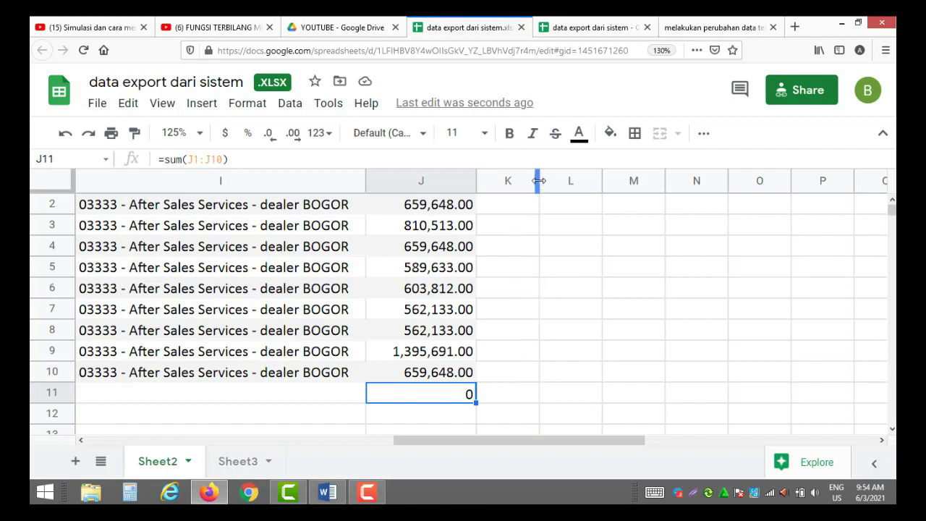
pyautogui.moveTo(538, 180); pyautogui.dragTo(581, 181)
pyautogui.click(539, 209)
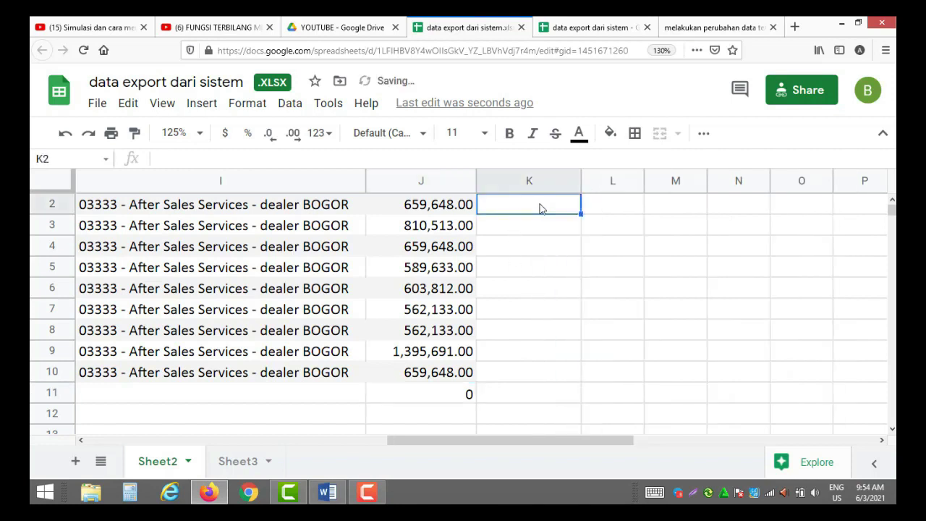
pyautogui.write('=va')
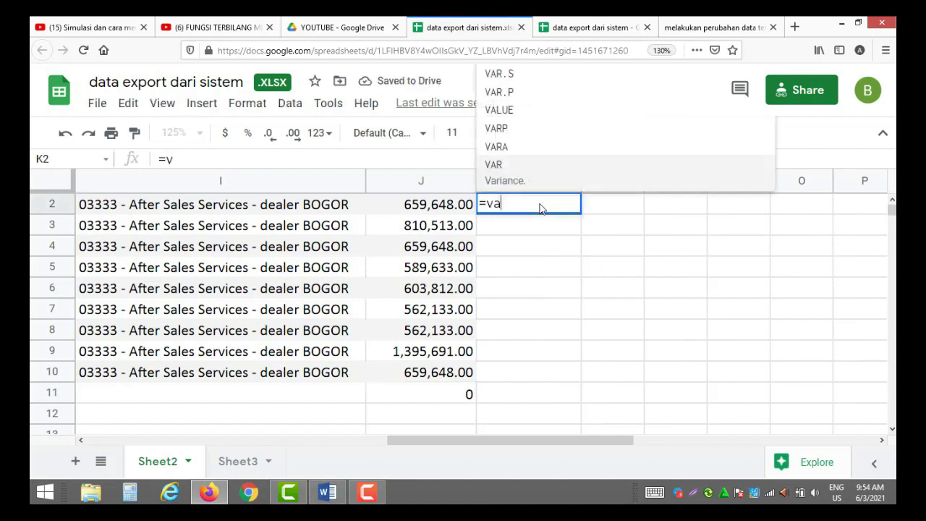
pyautogui.write('lue(')
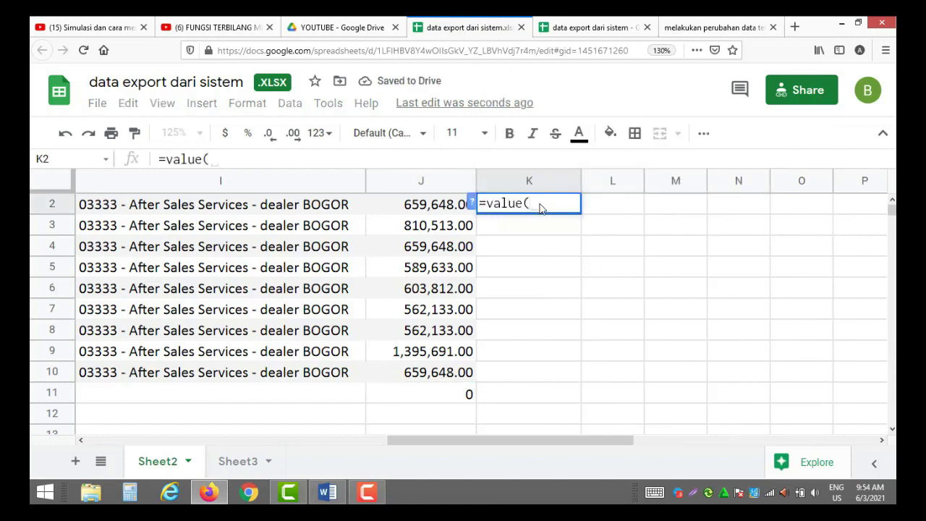
pyautogui.click(450, 209)
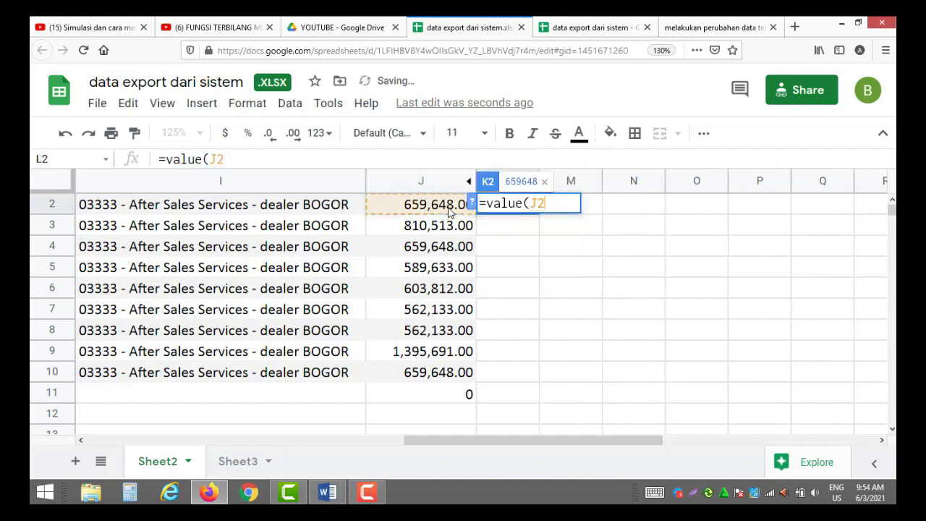
pyautogui.press('Return')
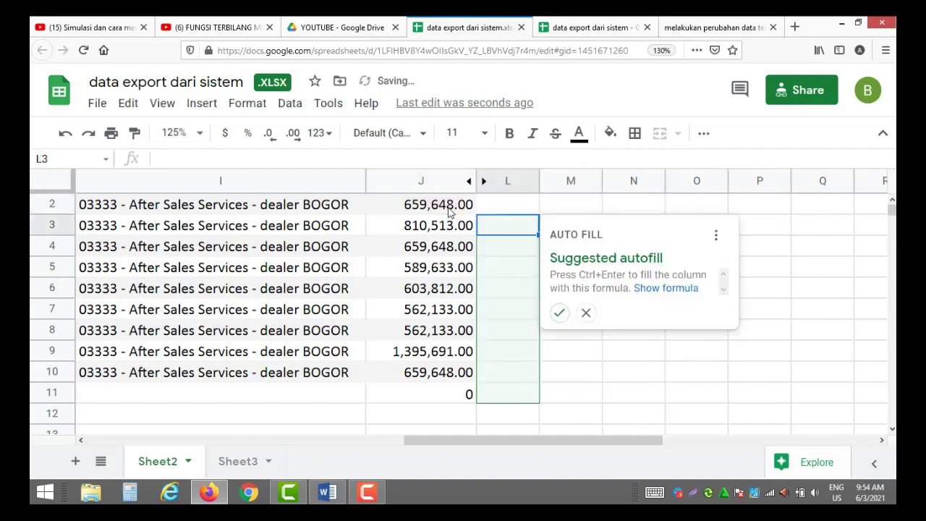
# Accept the suggested autofill of the VALUE formula for the remaining rows and dismiss the notification.
pyautogui.click(559, 312)
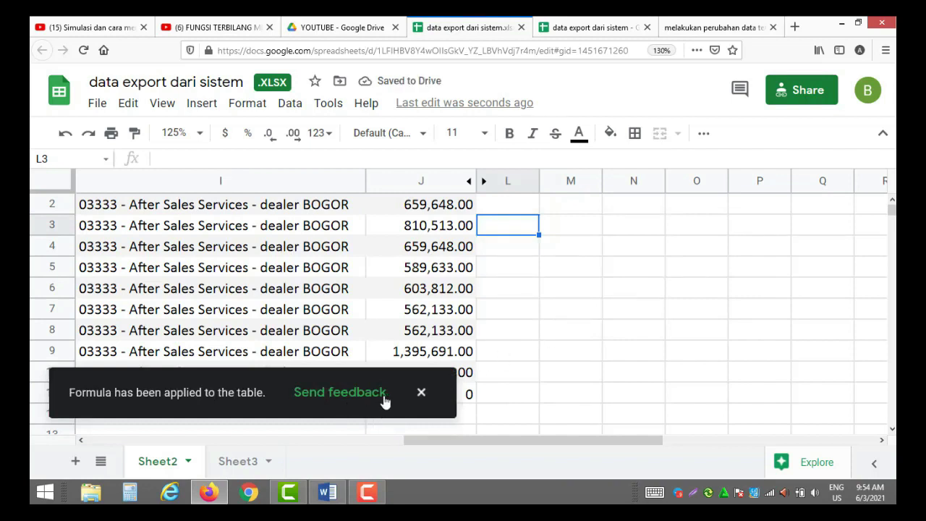
pyautogui.click(421, 393)
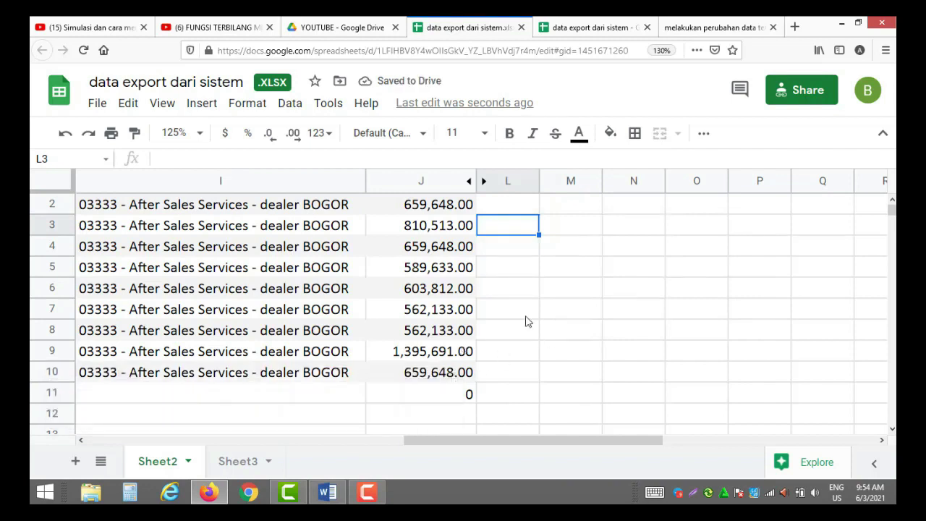
pyautogui.click(519, 207)
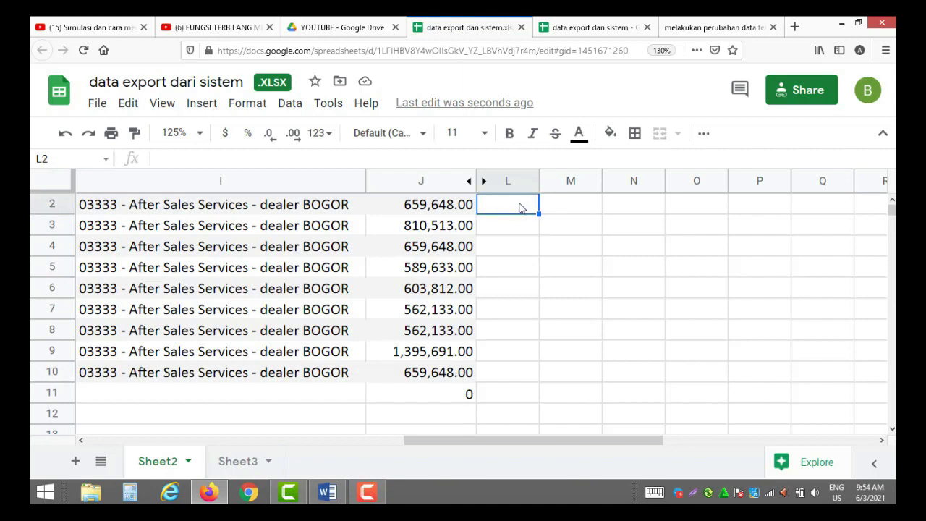
# Enter =VALUE(J2) in cell L2 and reject the suggested autofill for the rest of the column.
pyautogui.write('=va')
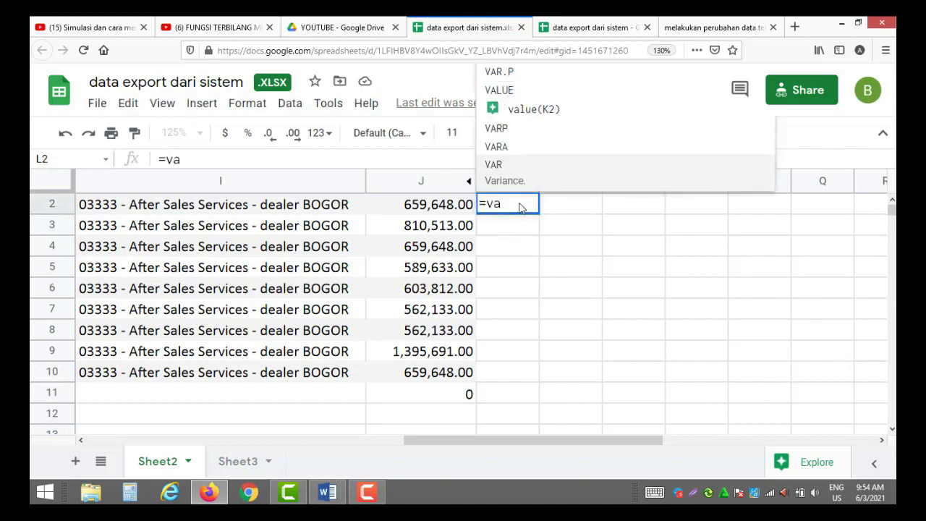
pyautogui.click(516, 92)
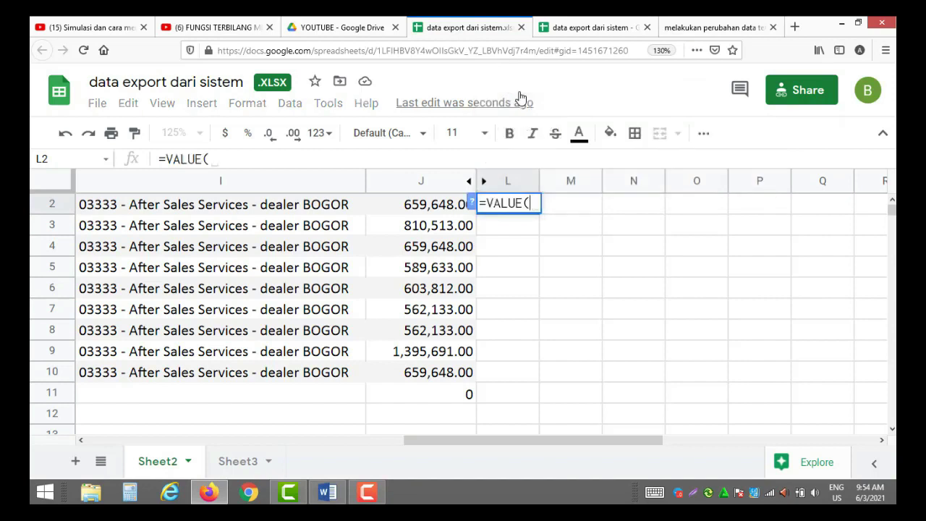
pyautogui.click(435, 207)
pyautogui.press('Return')
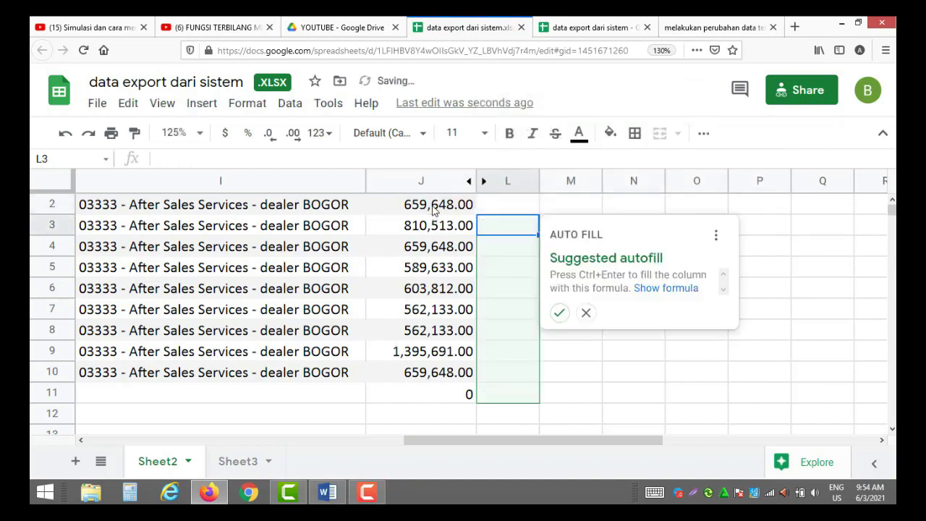
pyautogui.scroll(1, 434, 210)
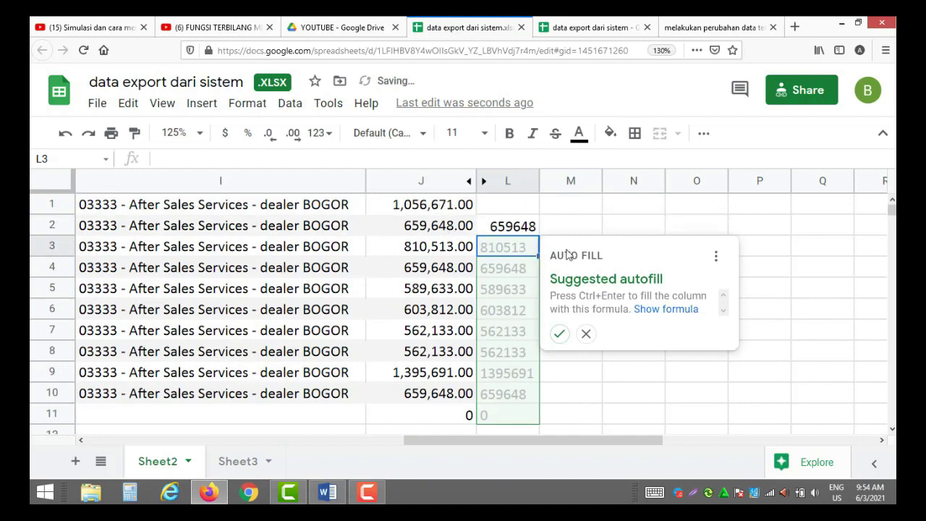
pyautogui.click(585, 334)
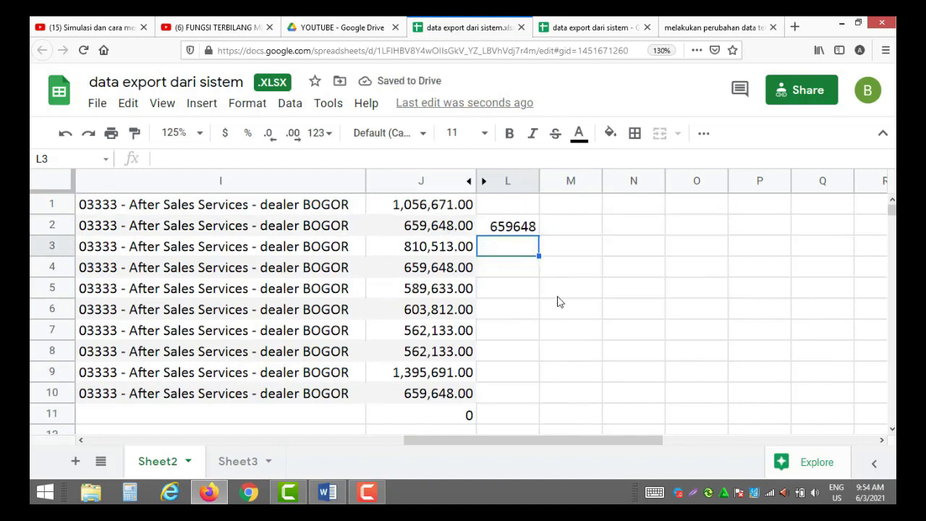
# Copy the VALUE formula from L2 into L1 and fill it down through L10.
pyautogui.click(524, 230)
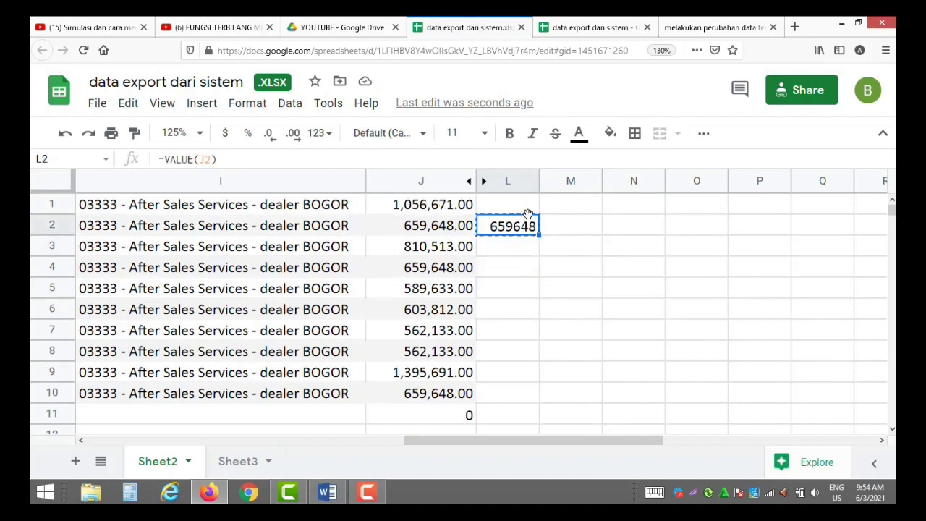
pyautogui.hotkey('ctrl', 'c')
pyautogui.click(527, 209)
pyautogui.hotkey('ctrl', 'v')
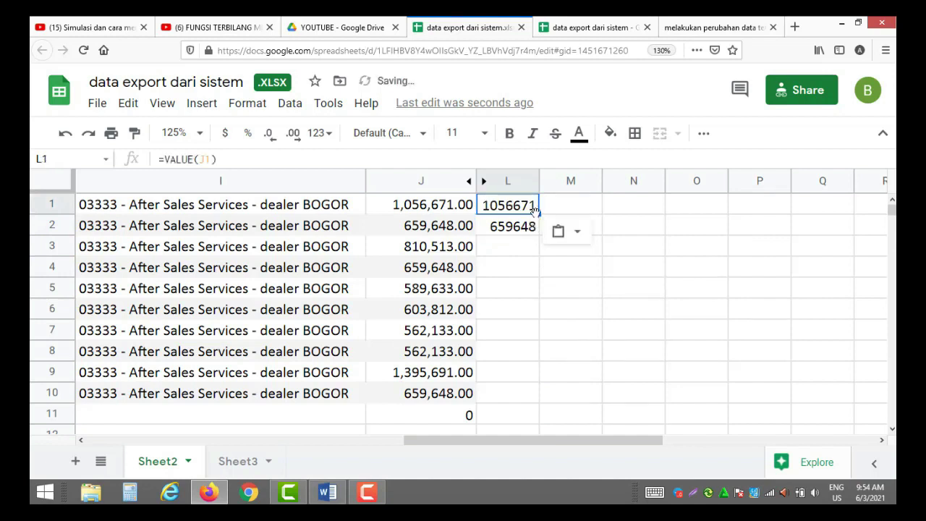
pyautogui.keyDown('shift'); pyautogui.click(516, 393); pyautogui.keyUp('shift')
pyautogui.hotkey('ctrl', 'd')
# Make the SUM formula in J11 bold and copy it to L11 to total the converted amounts.
pyautogui.click(508, 420)
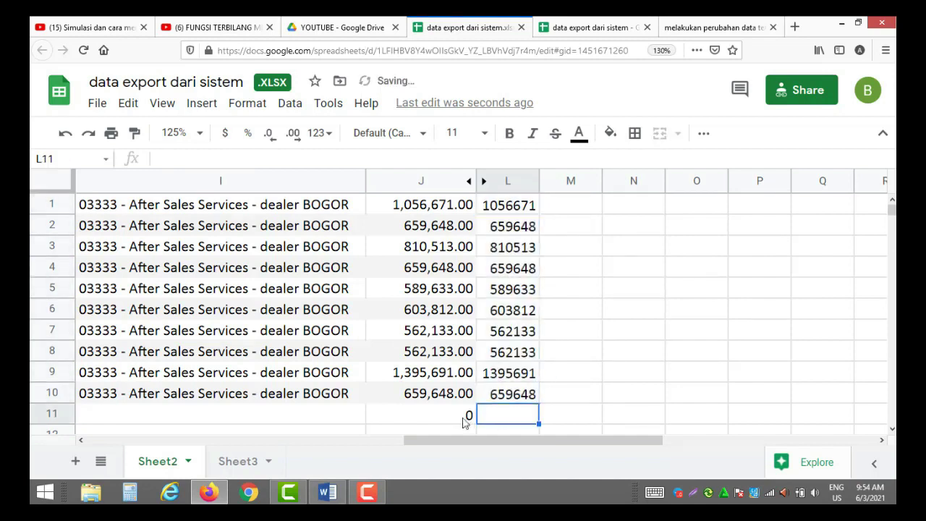
pyautogui.click(453, 419)
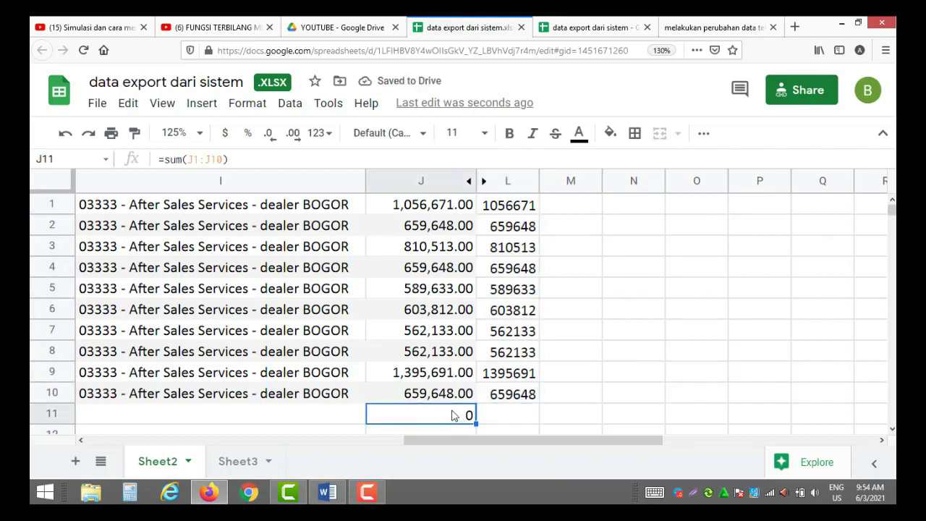
pyautogui.hotkey('ctrl', 'b')
pyautogui.hotkey('ctrl', 'c')
pyautogui.click(499, 413)
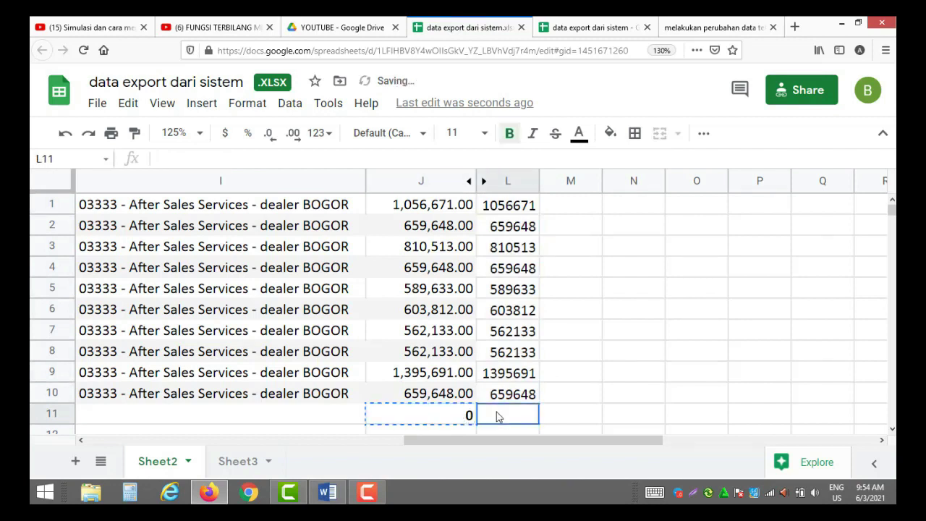
pyautogui.hotkey('ctrl', 'v')
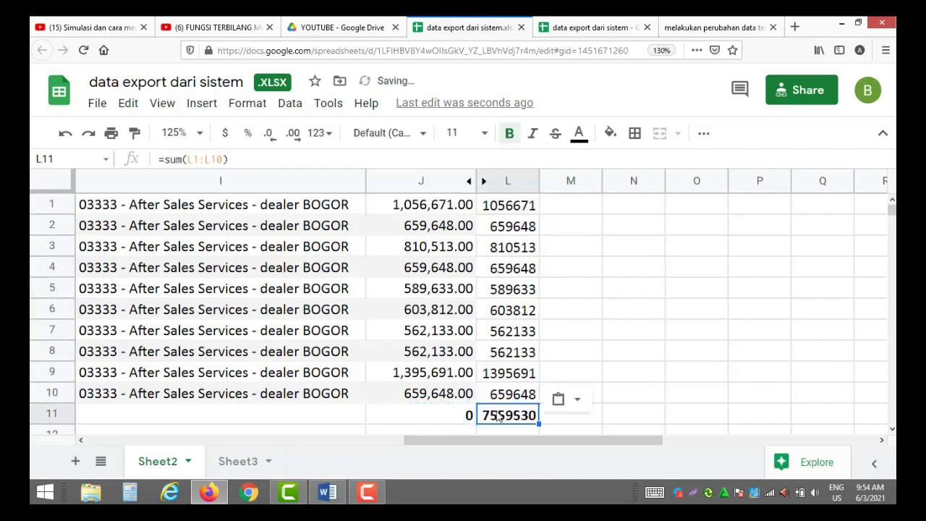
# Widen column L and format it as Number with thousands separators and no decimal places.
pyautogui.doubleClick(538, 183)
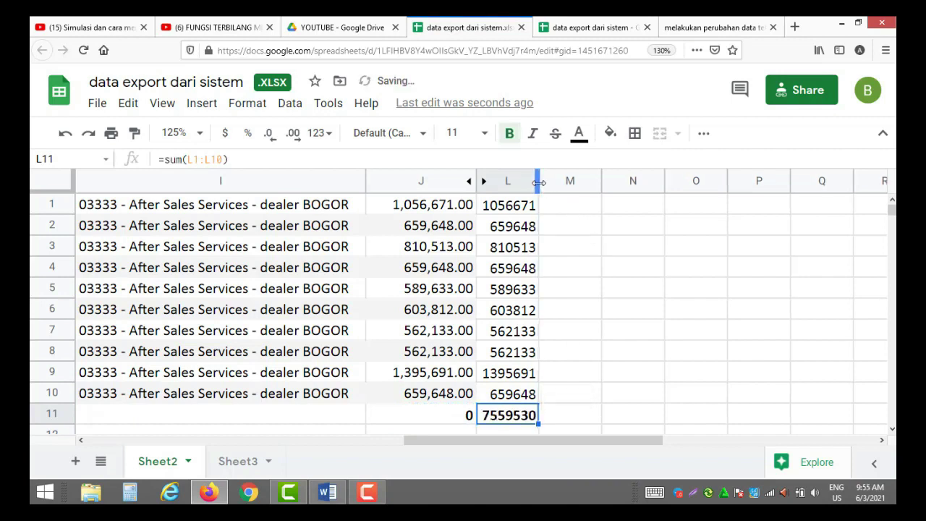
pyautogui.moveTo(538, 183); pyautogui.dragTo(556, 183)
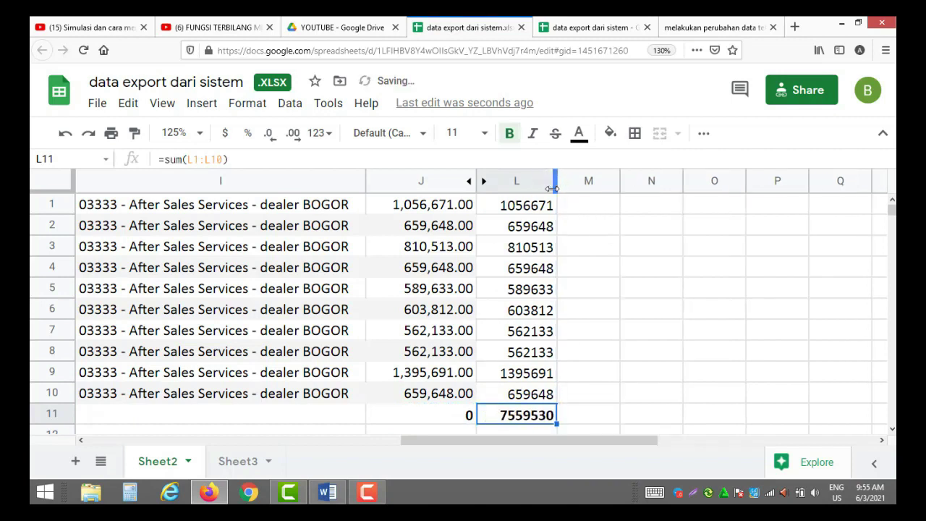
pyautogui.click(530, 184)
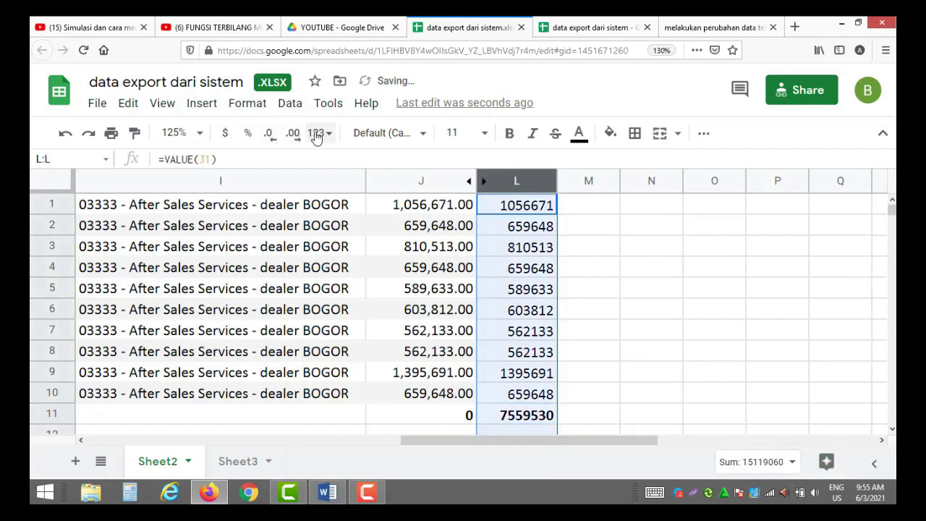
pyautogui.click(318, 133)
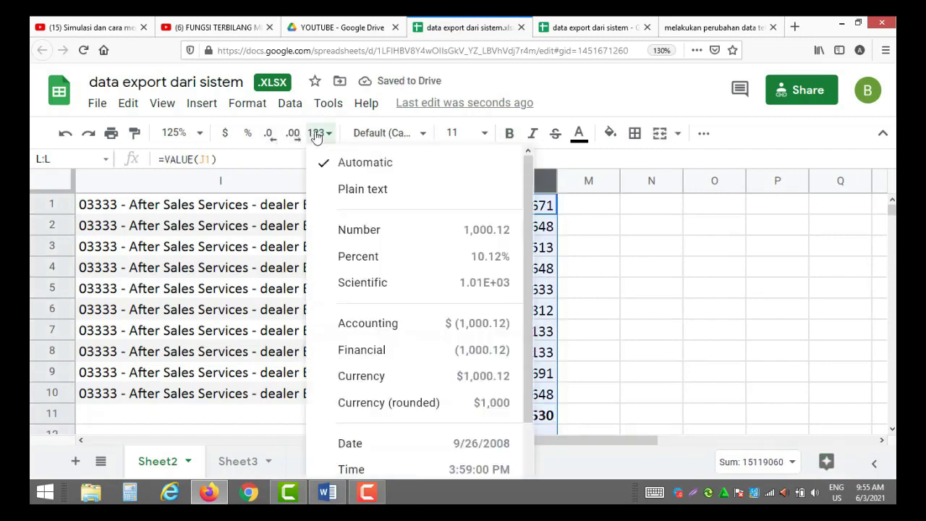
pyautogui.click(359, 238)
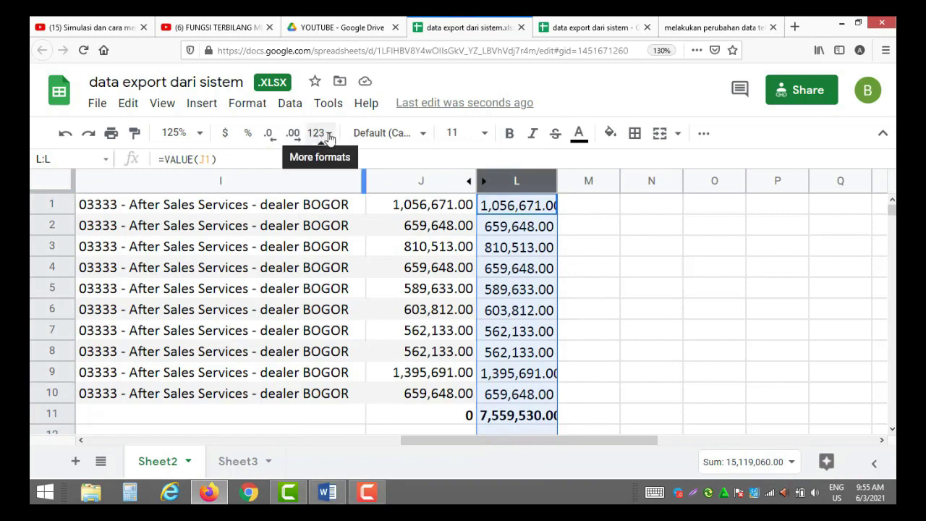
pyautogui.click(269, 139)
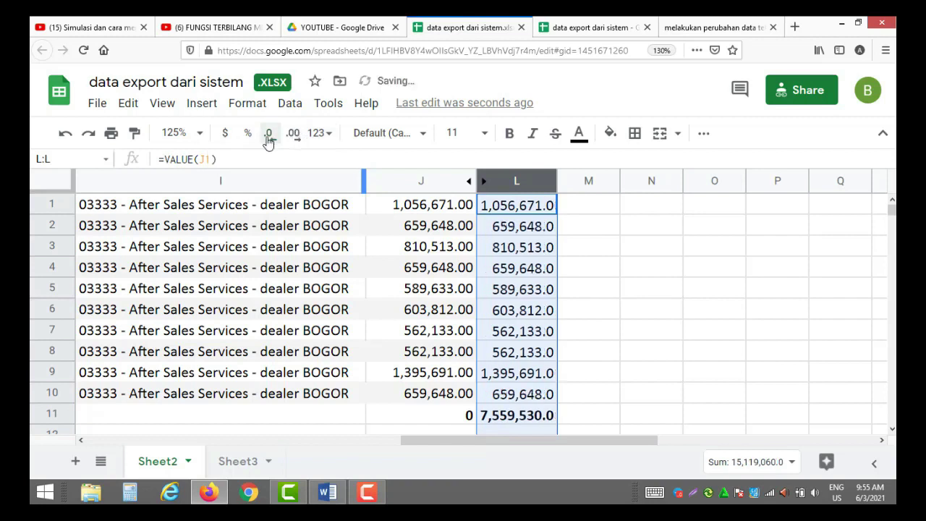
pyautogui.click(268, 139)
pyautogui.click(626, 300)
pyautogui.moveTo(627, 298); pyautogui.dragTo(623, 296)
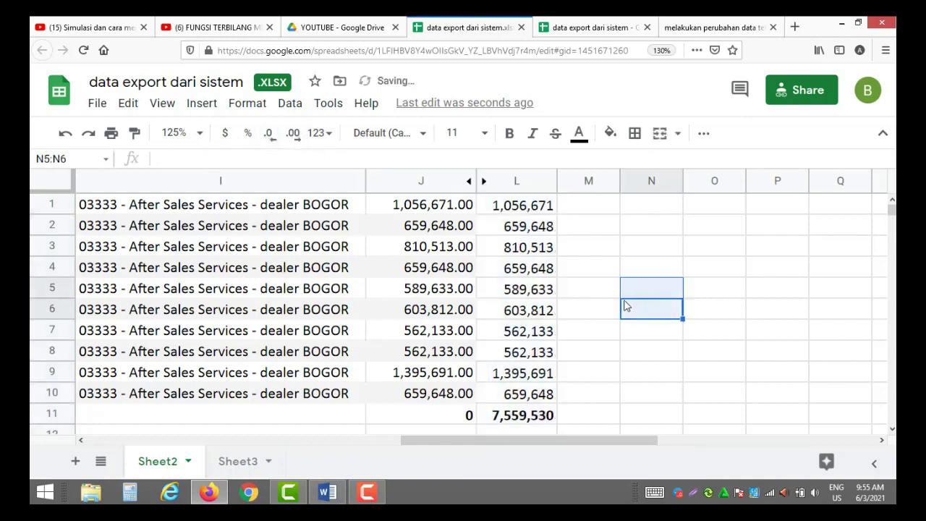